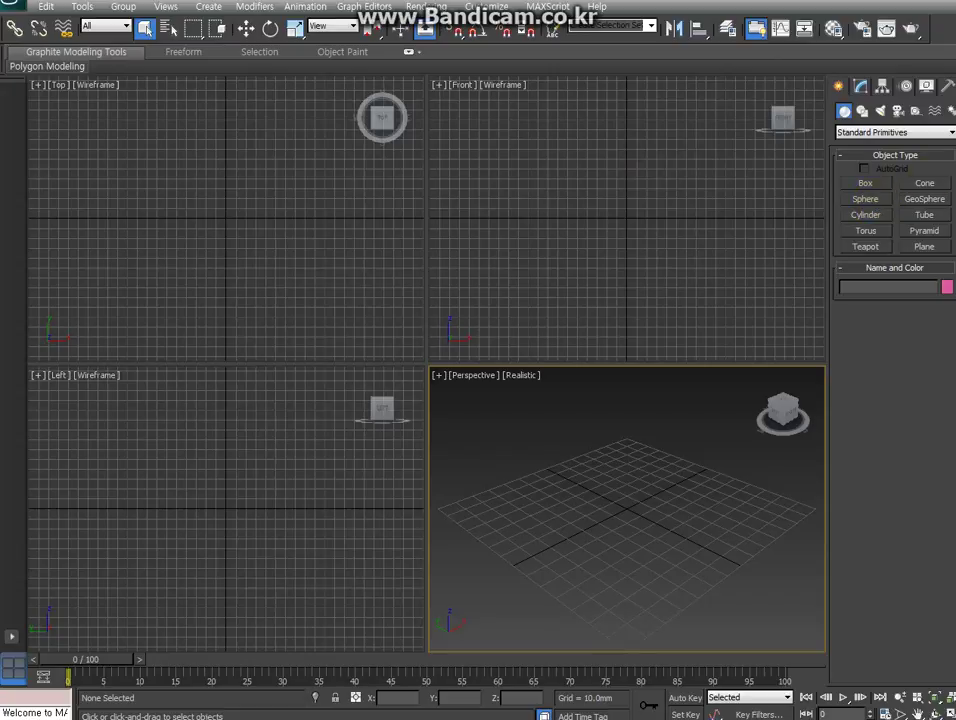
Drag out a GeoSphere from the grid centre and type 100 as its radius
click(927, 200)
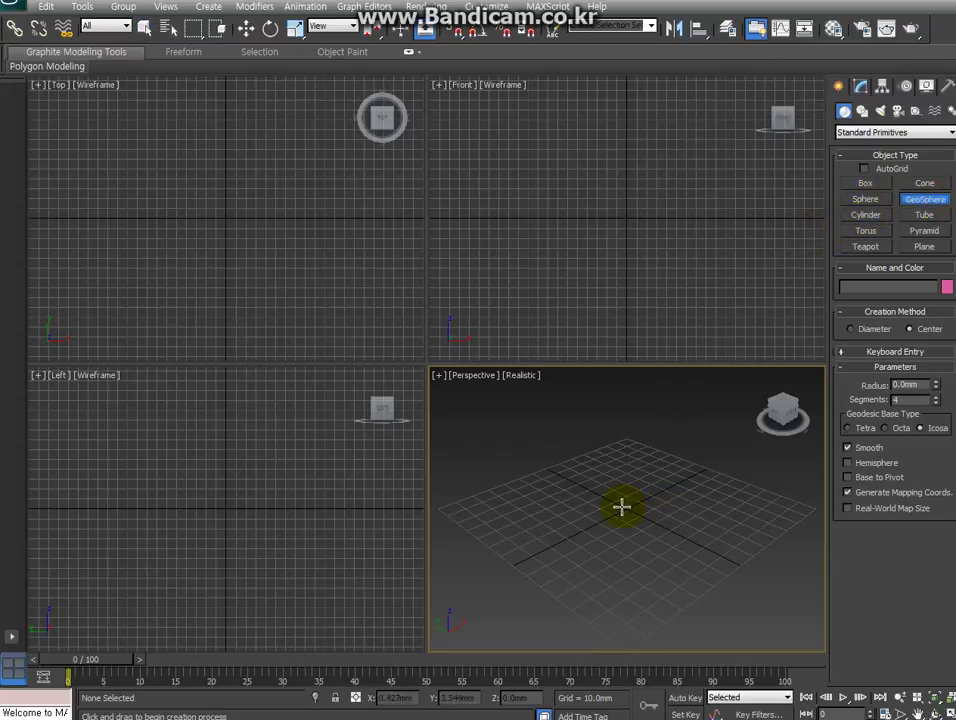
drag(614, 508, 673, 527)
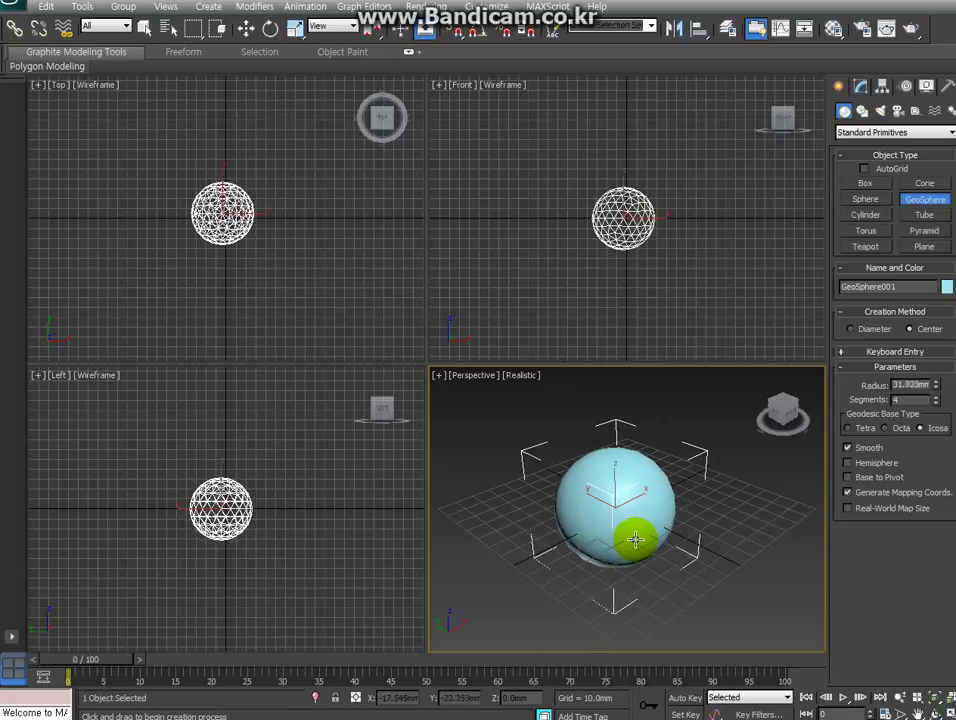
click(922, 385)
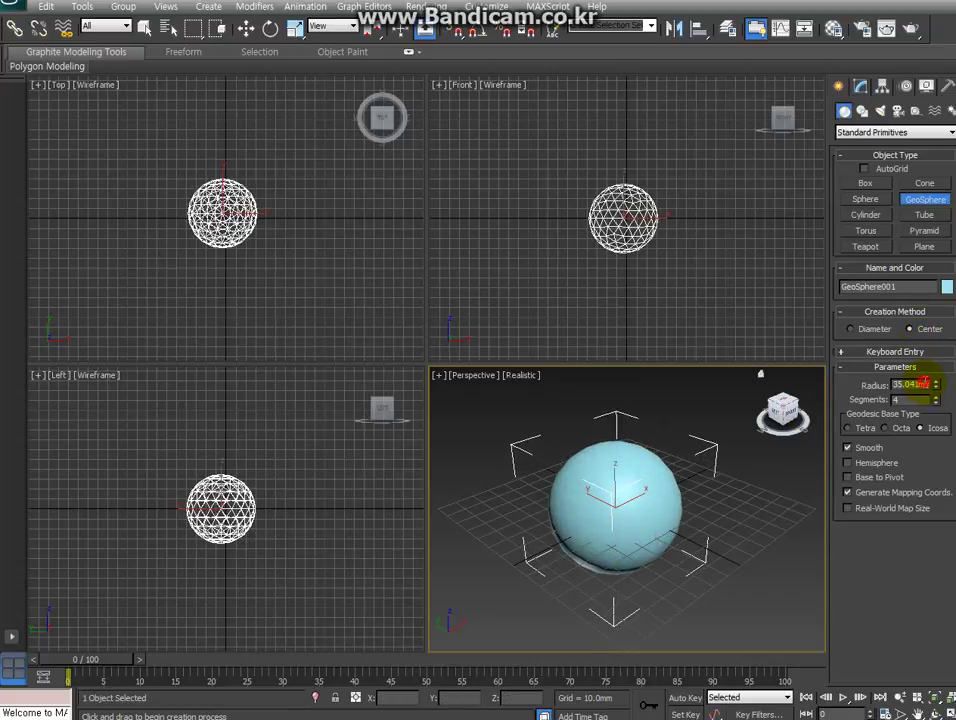
key(BackSpace)
key(BackSpace)
key(BackSpace)
key(BackSpace)
key(BackSpace)
text(1)
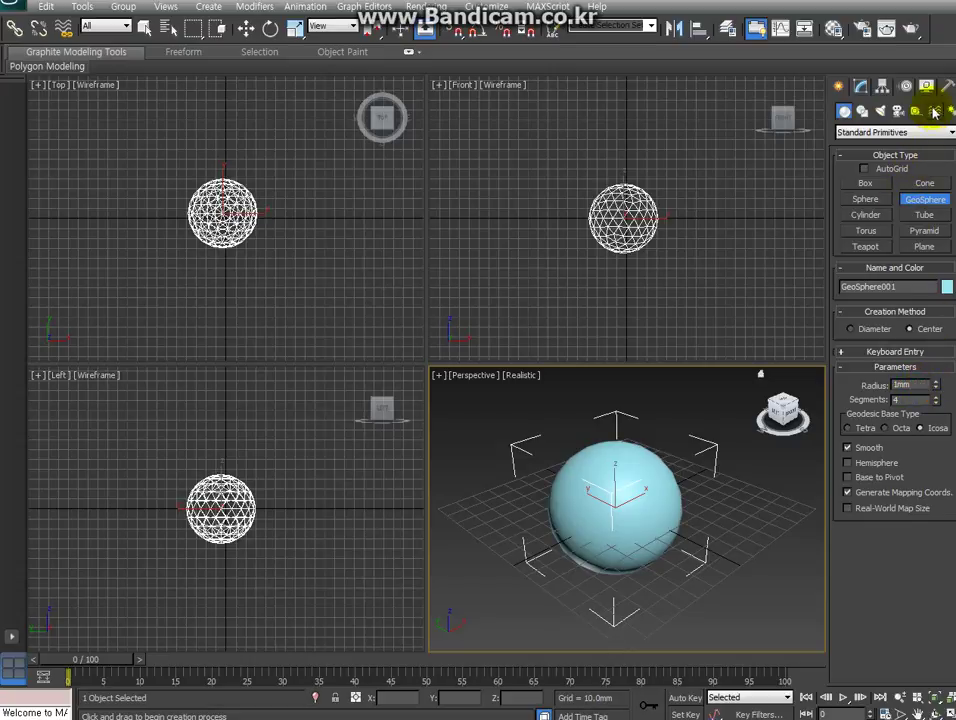
key(BackSpace)
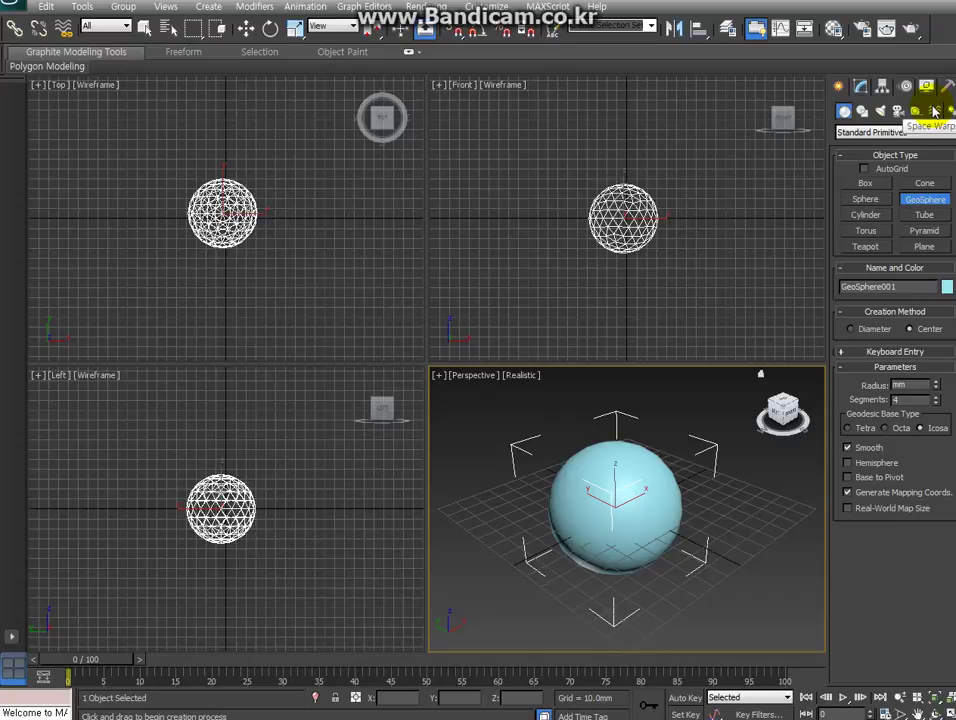
text(100)
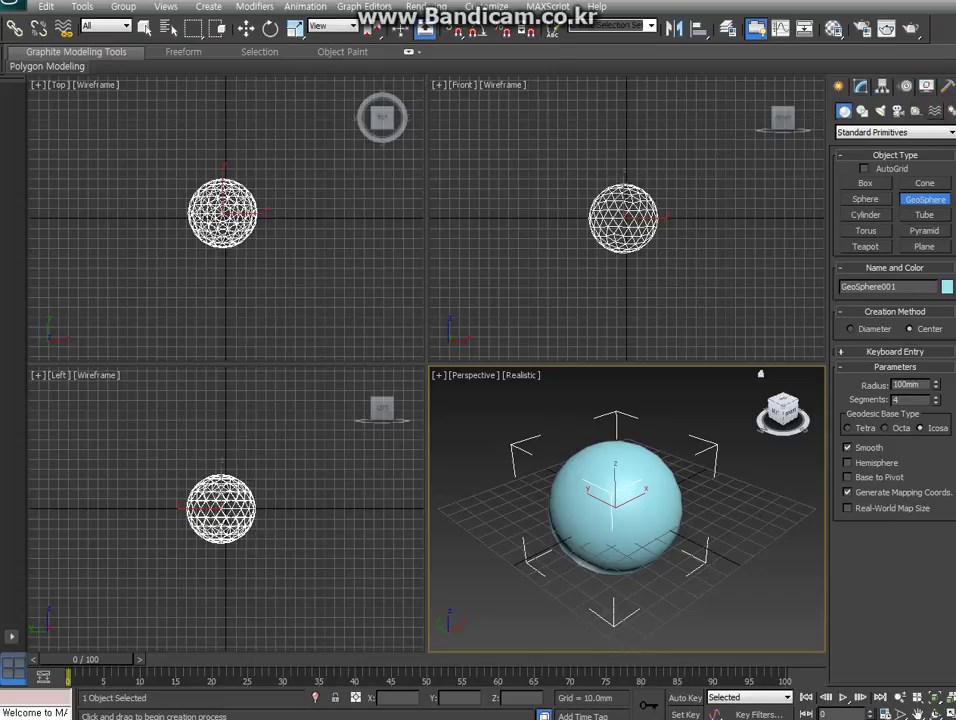
Commit the 100mm radius and set the GeoSphere's Segments to 8
double_click(918, 385)
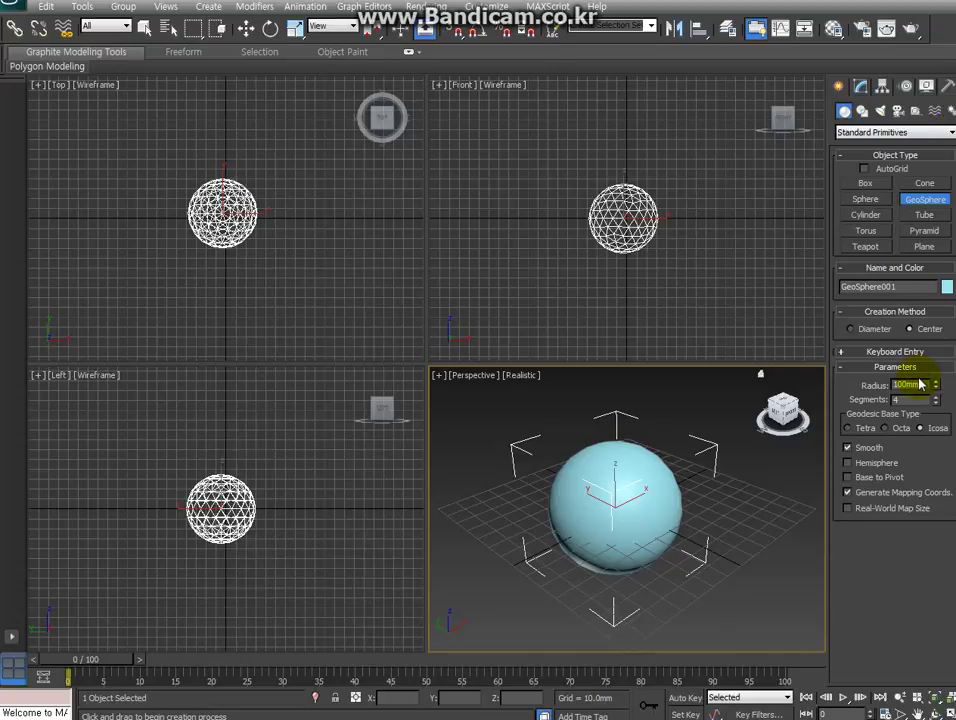
text(10)
click(910, 385)
key(BackSpace)
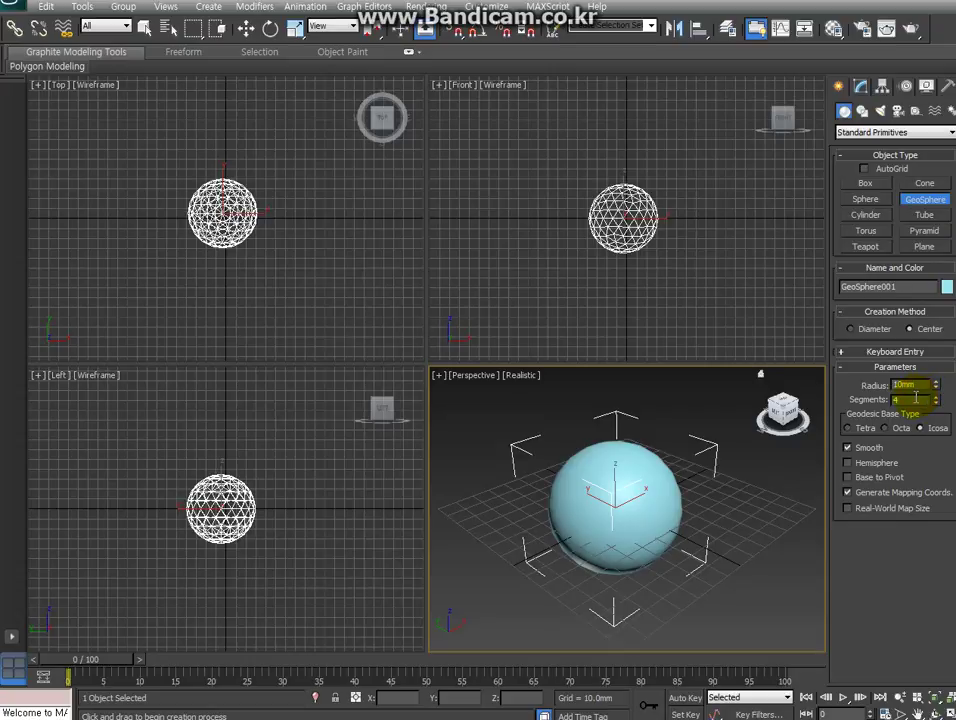
text(0)
key(Return)
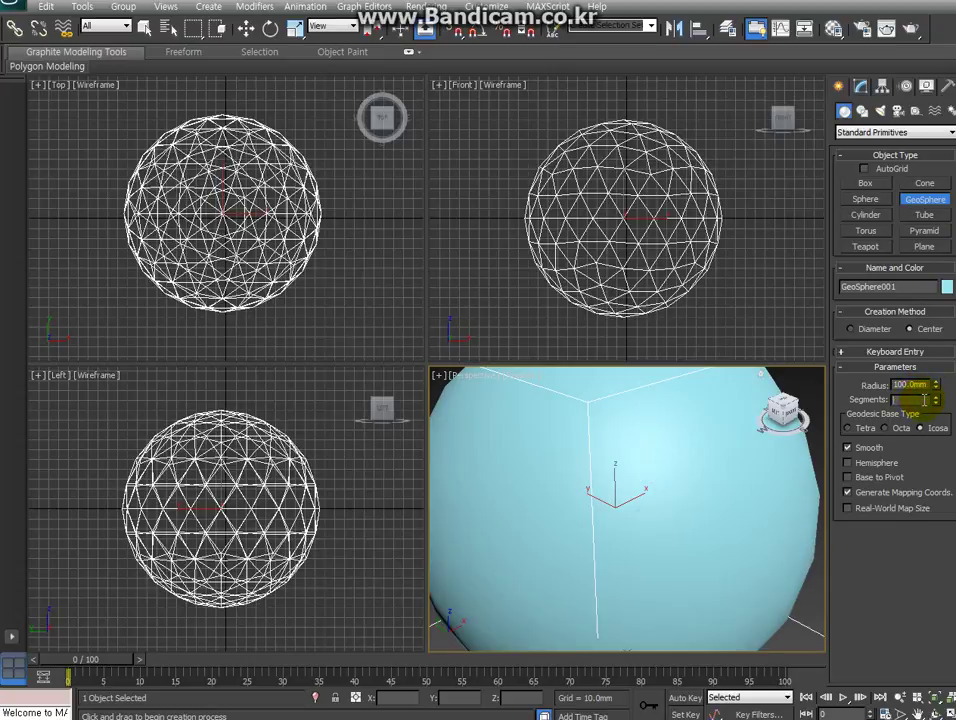
text(8)
key(Return)
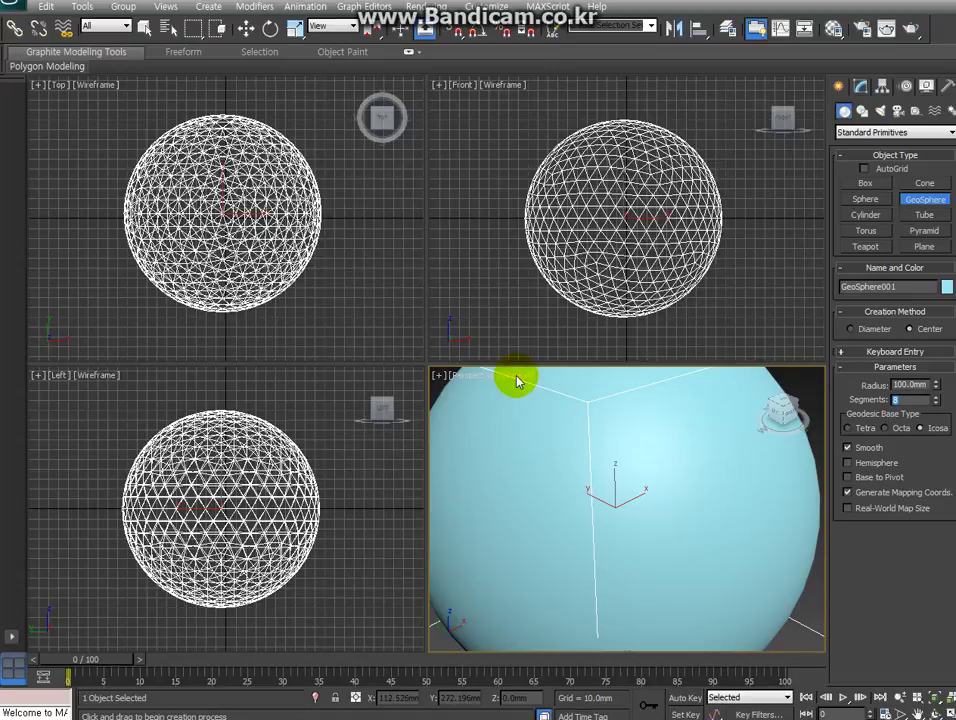
Turn on Edged Faces in the Perspective view and convert GeoSphere001 to an Editable Poly
click(514, 376)
click(551, 442)
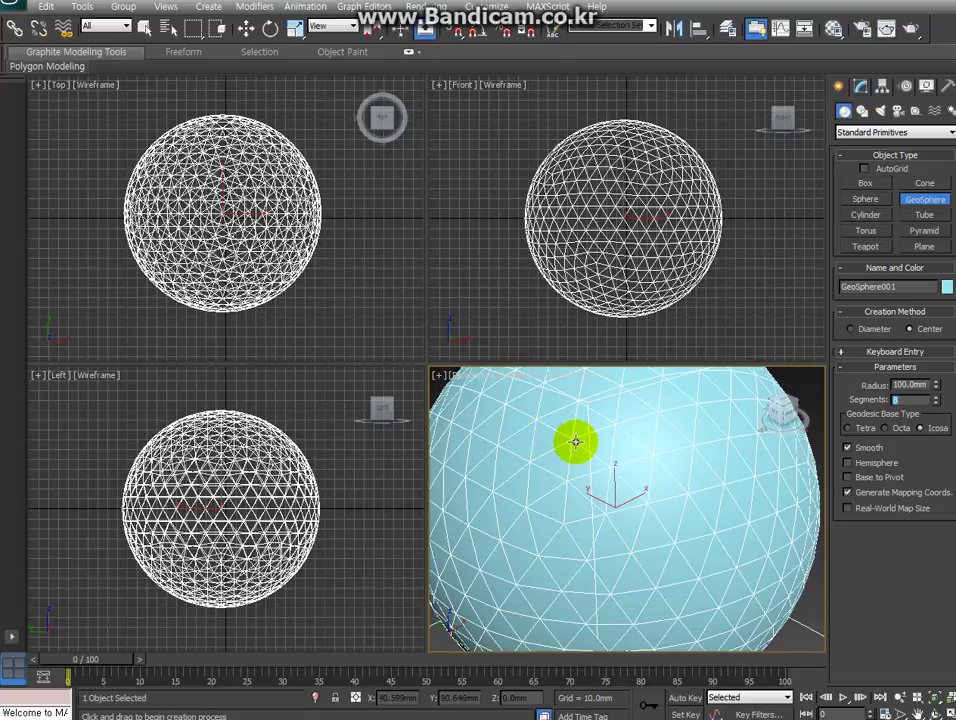
right_click(578, 442)
right_click(578, 442)
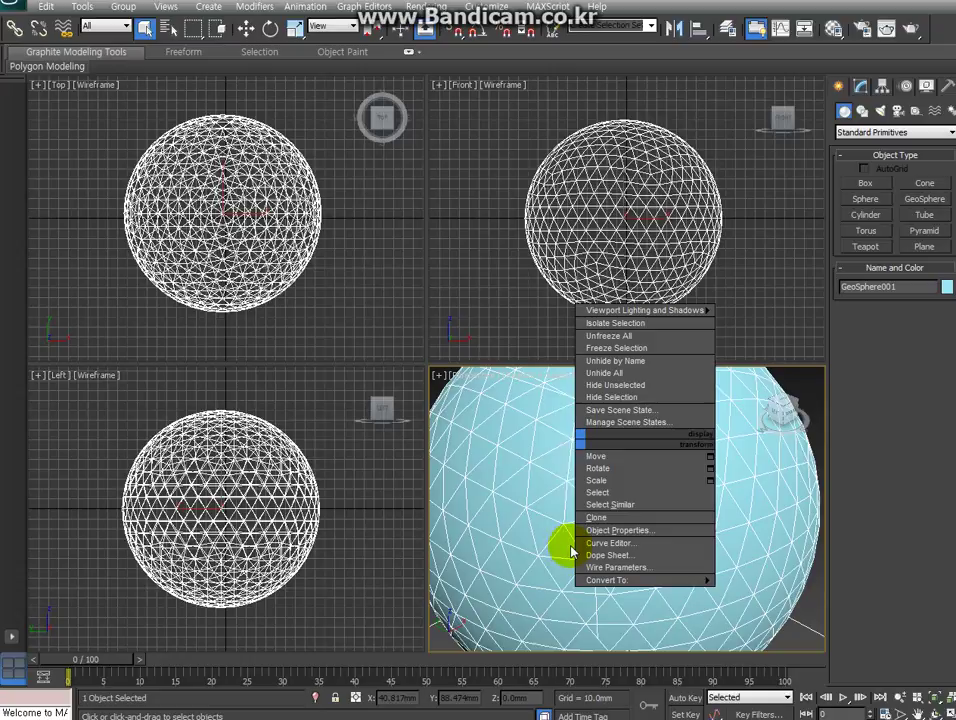
mouse_move(640, 580)
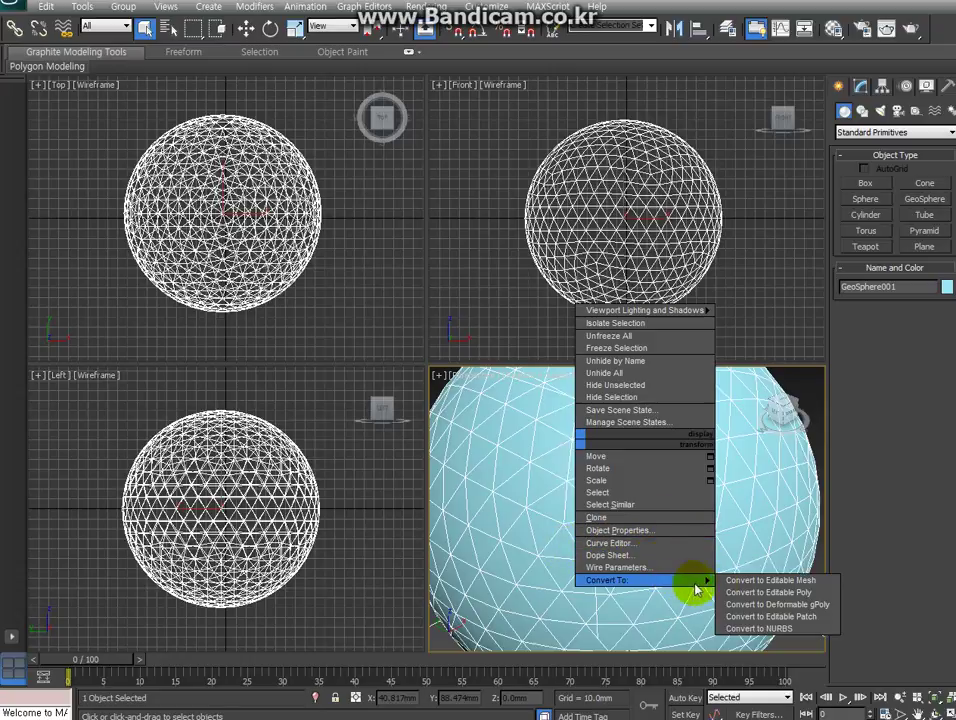
click(732, 592)
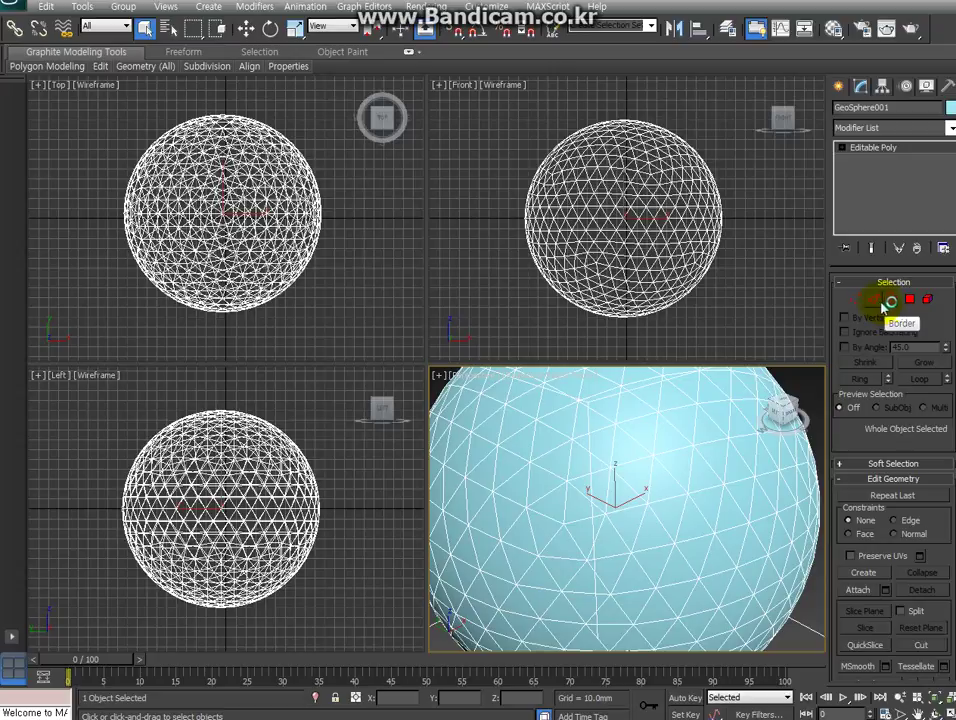
Switch to Edge sub-object level and select every edge with Ctrl+A
click(869, 302)
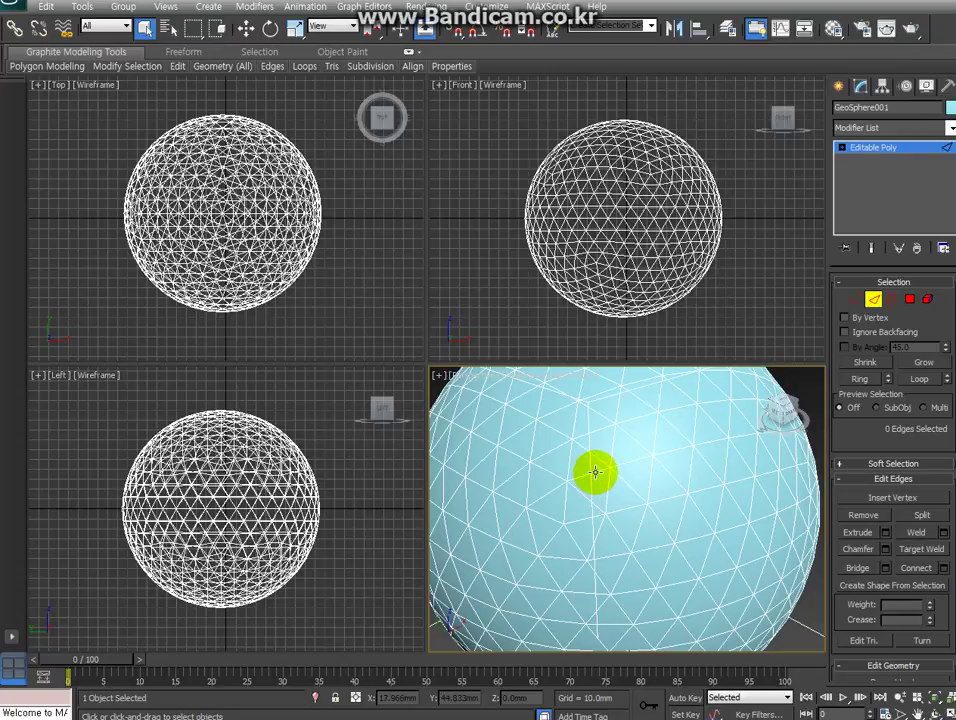
key(ctrl+a)
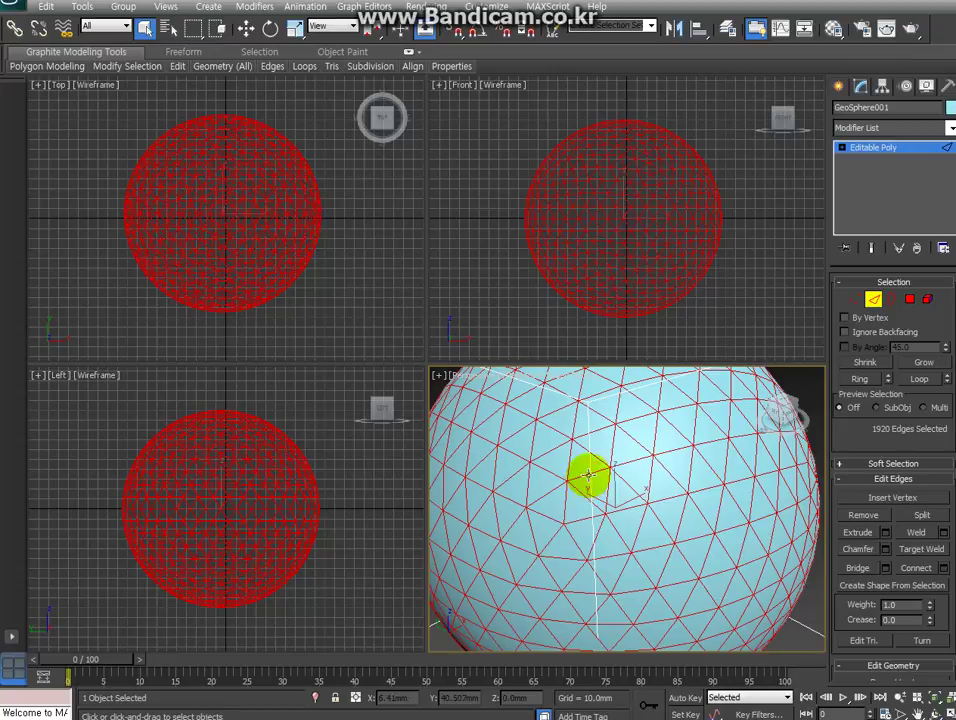
Apply a 3.5mm Edge Chamfer to all selected edges
click(885, 549)
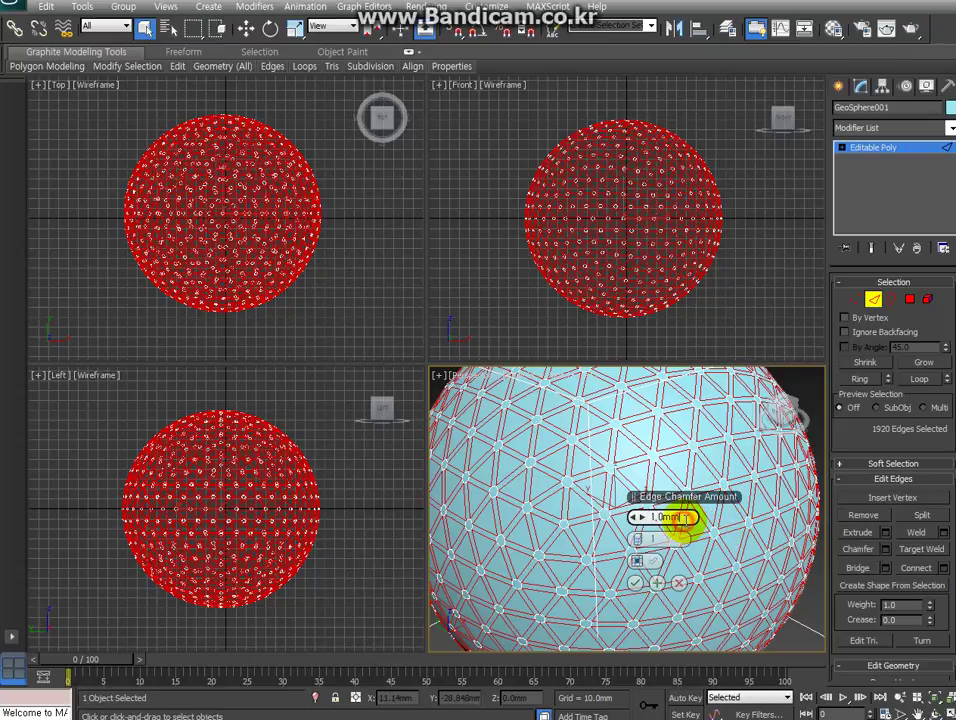
key(BackSpace)
key(BackSpace)
key(BackSpace)
key(BackSpace)
key(BackSpace)
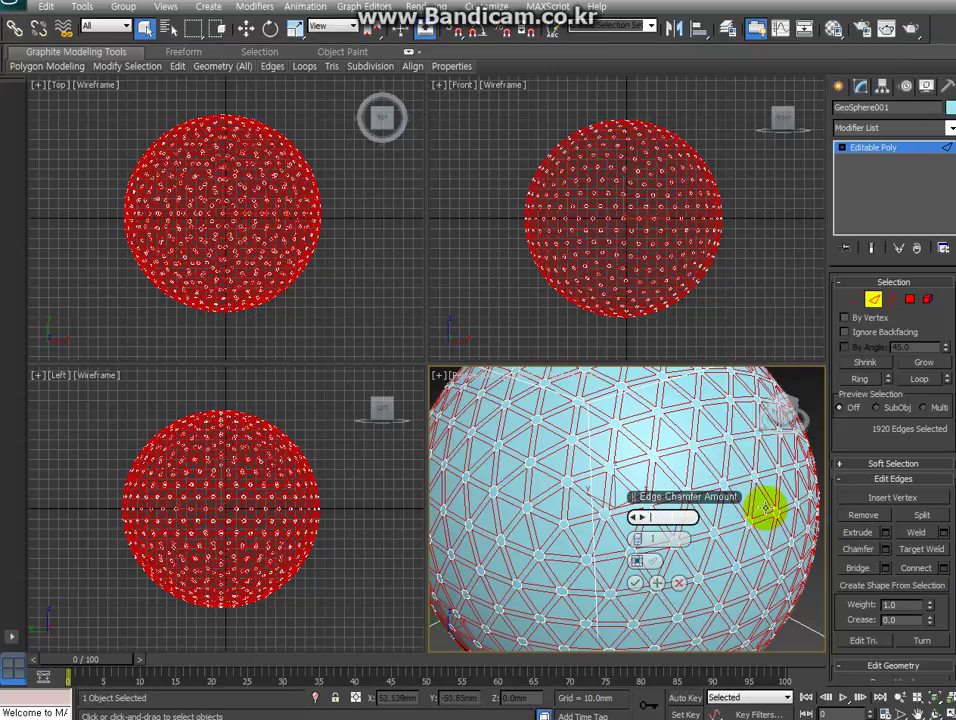
text(3.5)
key(Return)
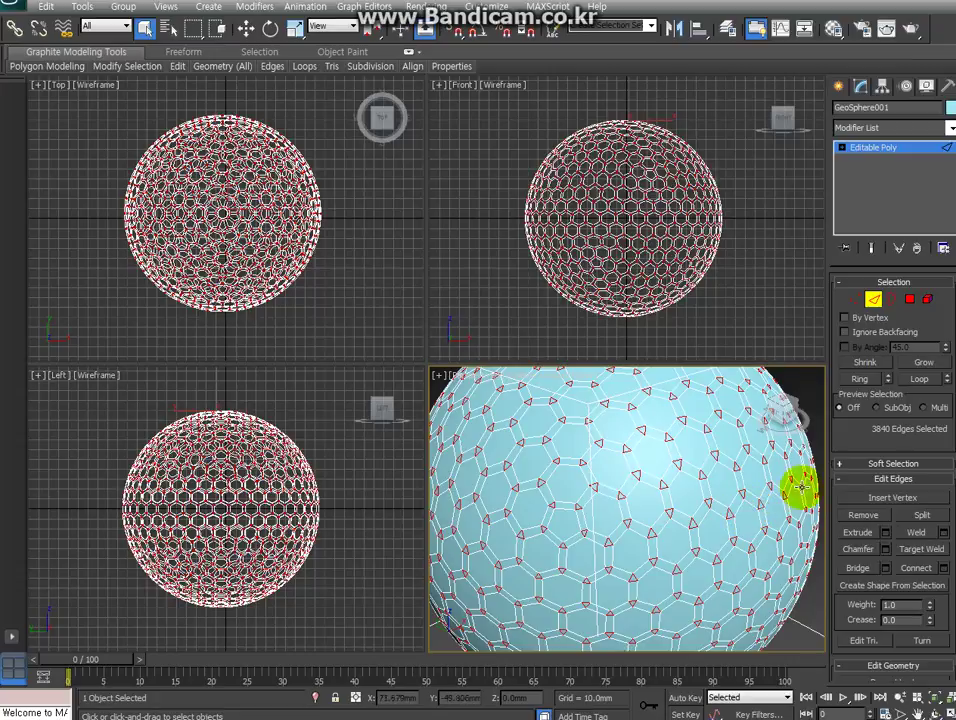
Select all polygons, then invert the selection with Ctrl+I to keep only the hexagon cells
click(910, 300)
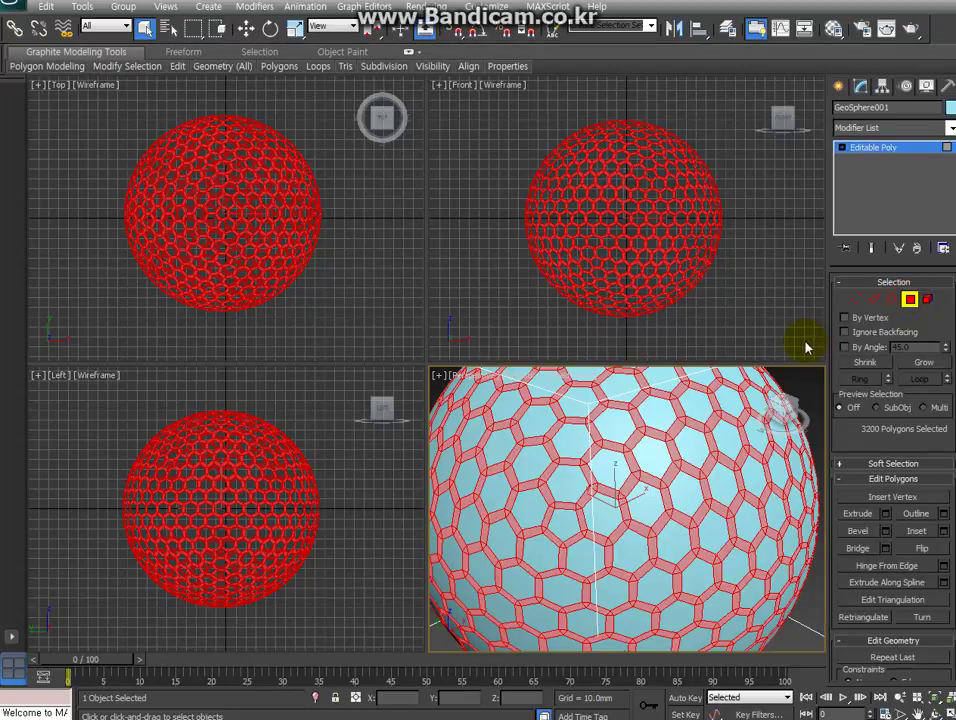
key(ctrl+i)
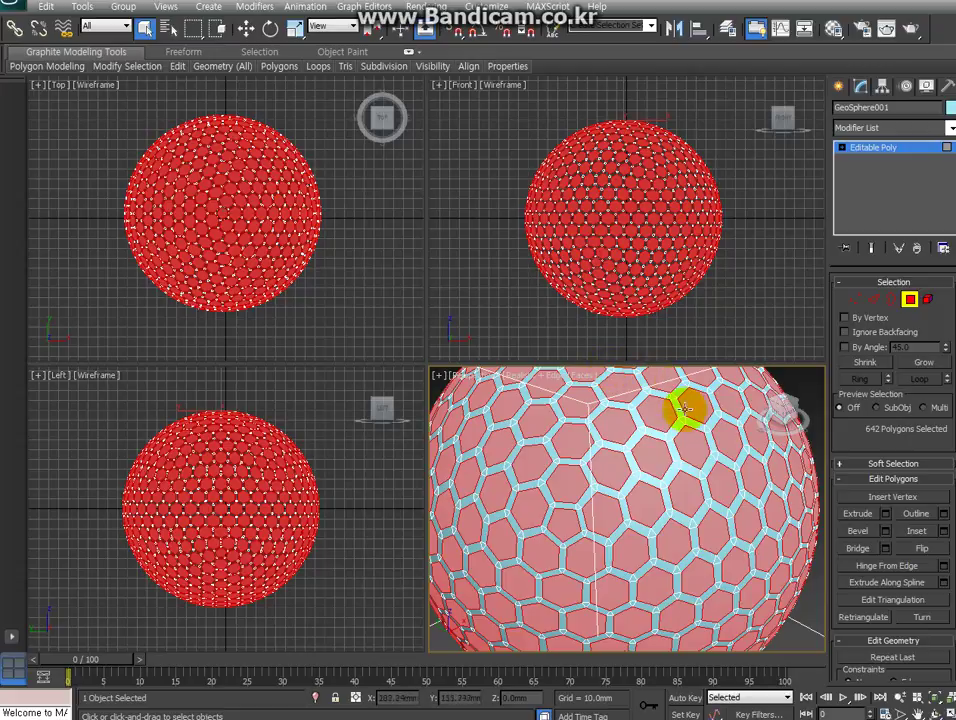
Bevel the selected hexagon faces with Height -0.8mm and Outline -0.8mm
click(885, 537)
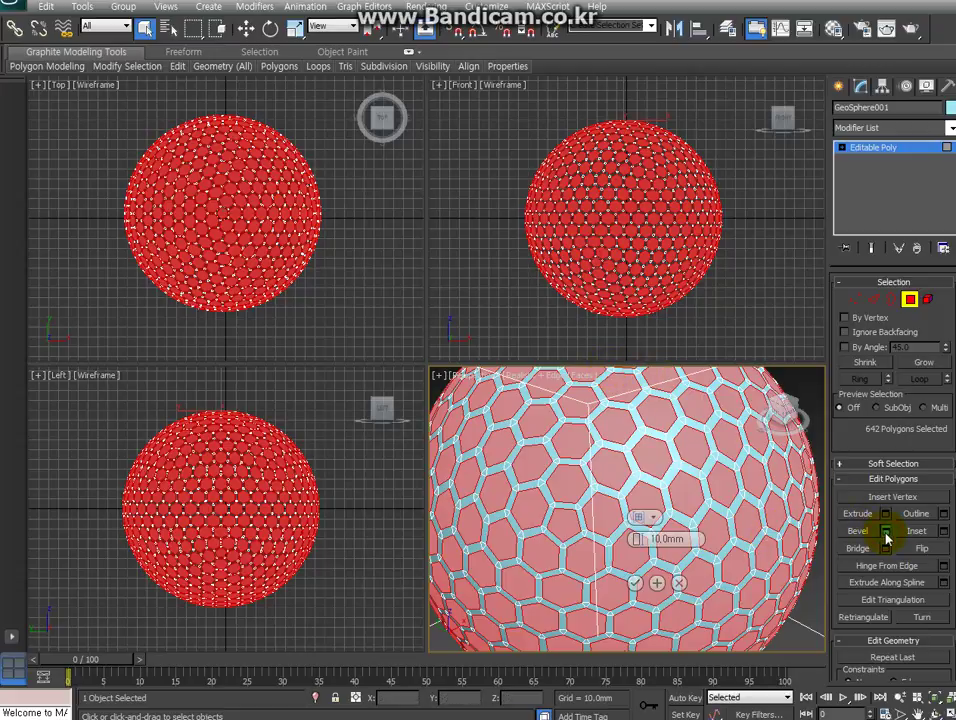
drag(683, 534, 697, 536)
click(695, 537)
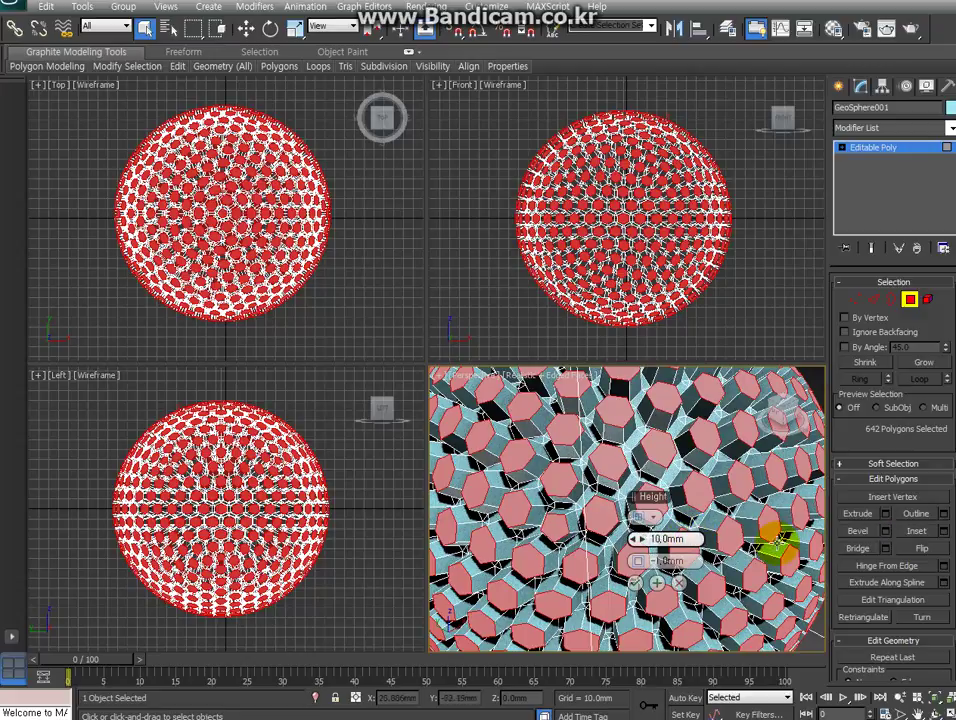
key(BackSpace)
key(BackSpace)
key(BackSpace)
key(BackSpace)
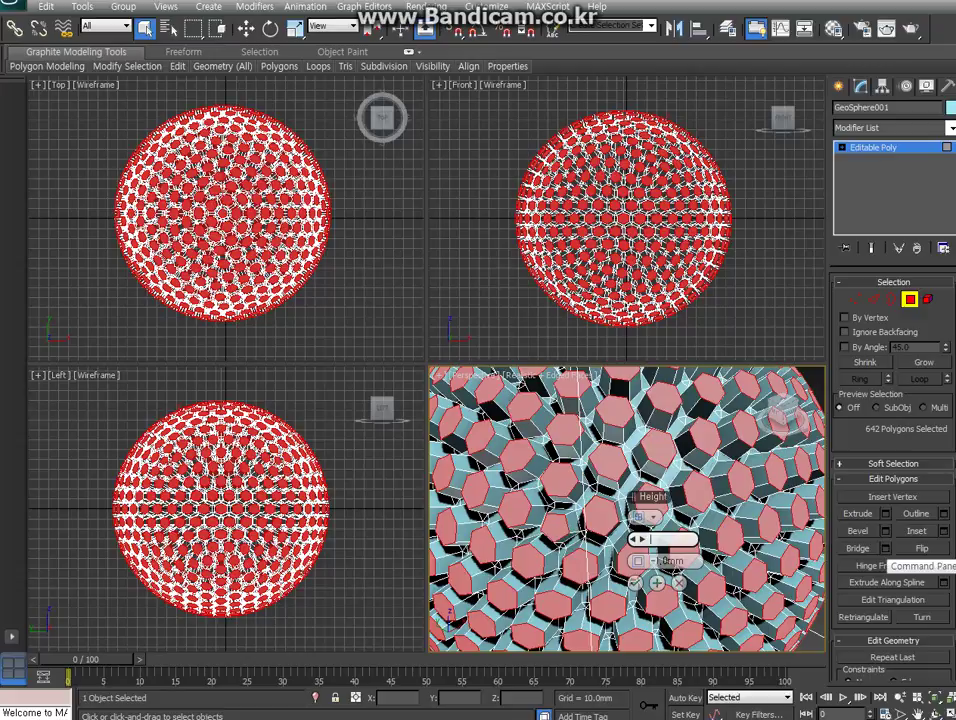
text(-0)
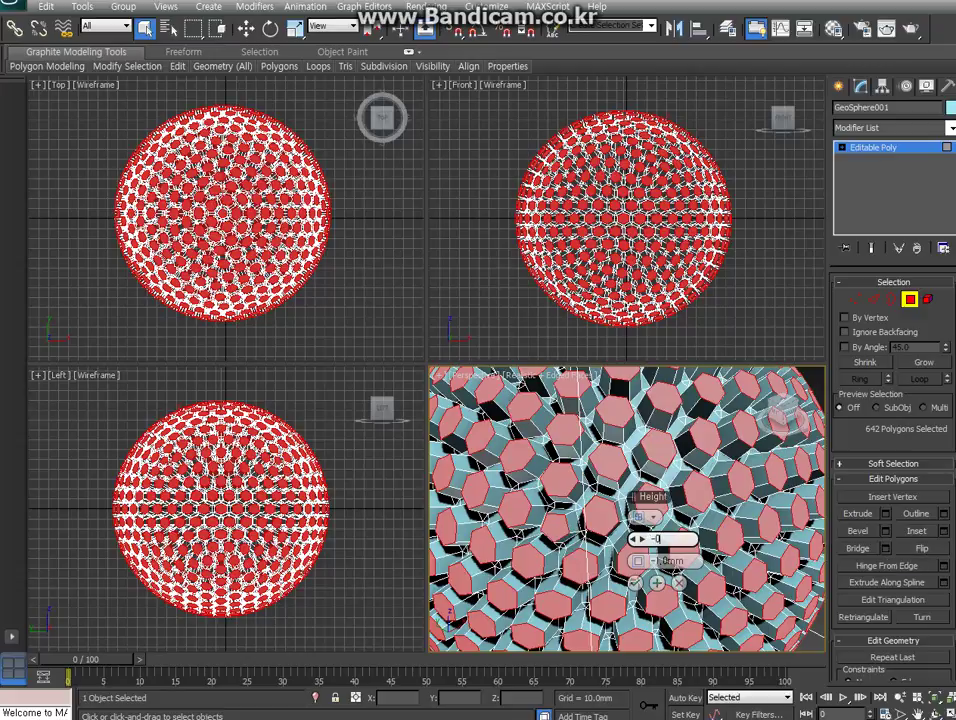
text(8)
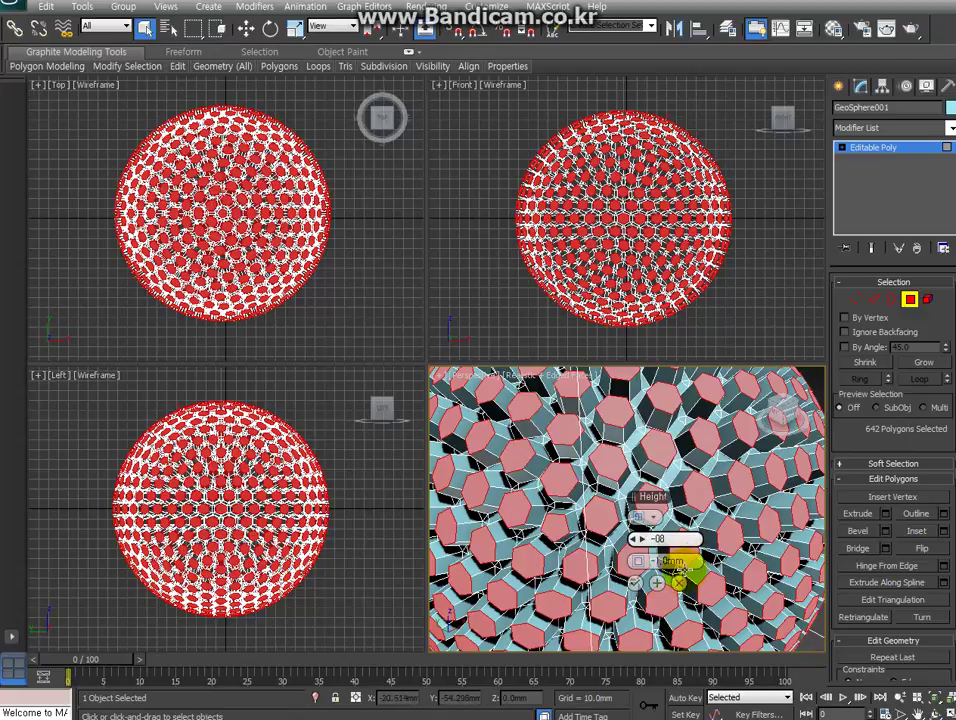
key(BackSpace)
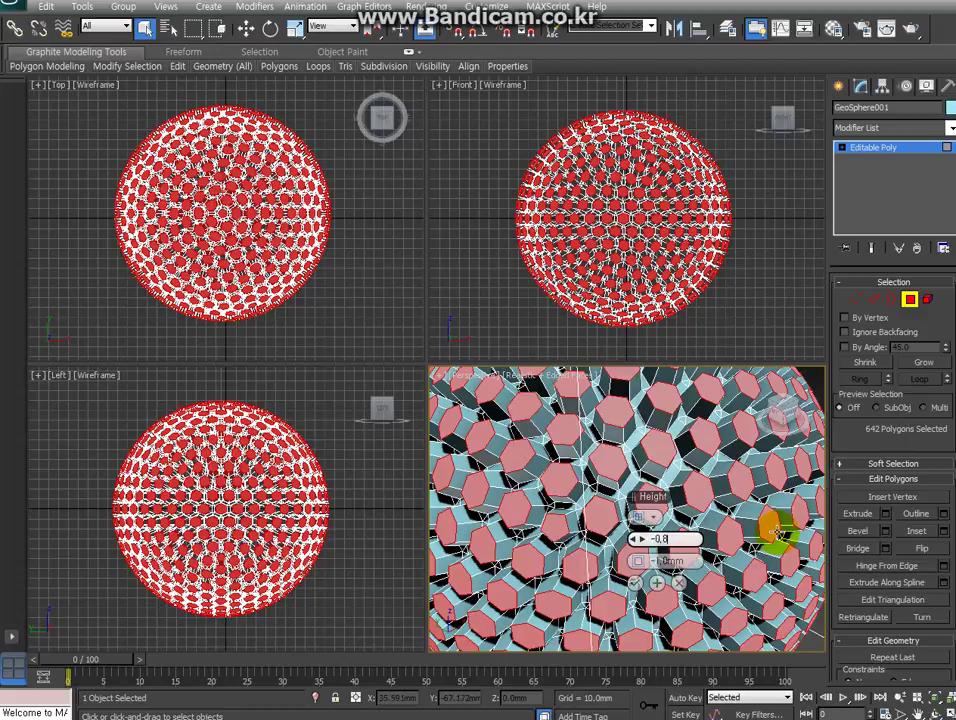
text(.8)
key(Tab)
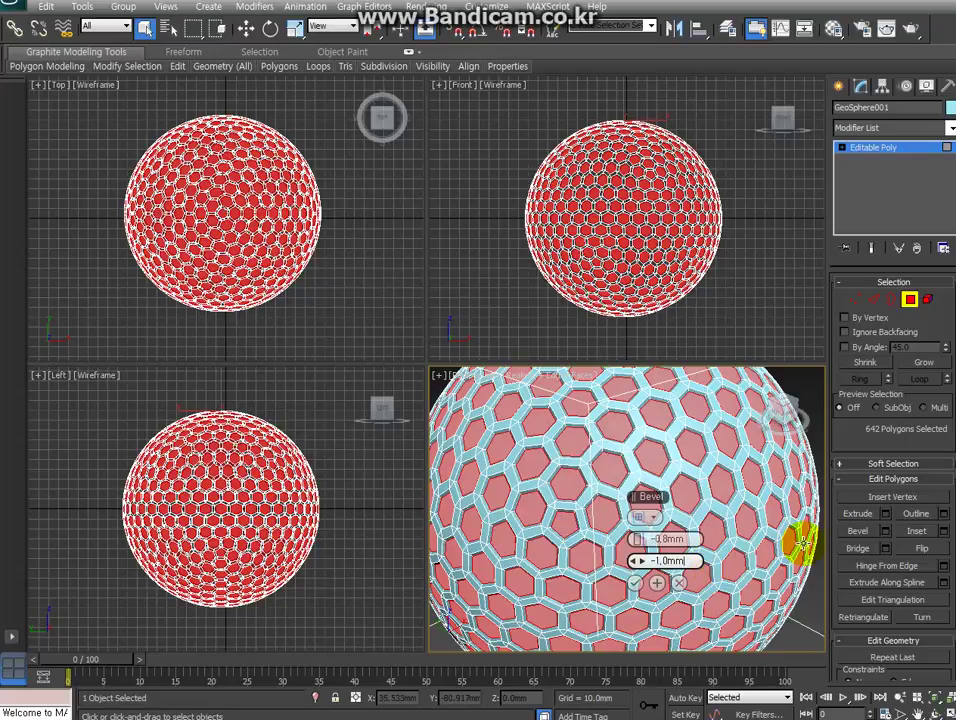
key(BackSpace)
text(8)
key(Return)
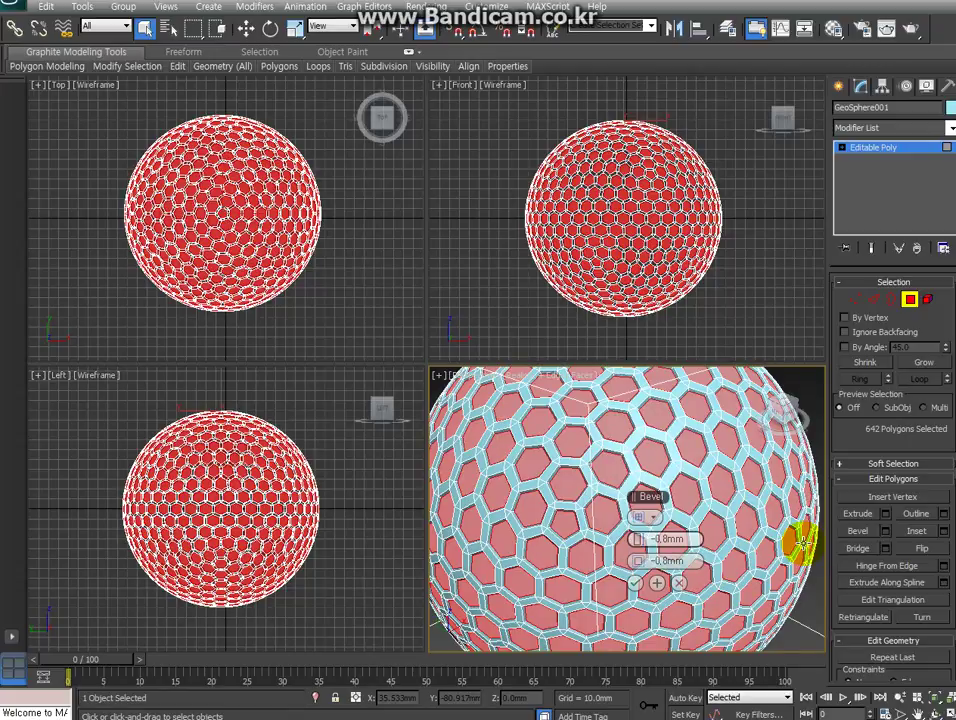
key(Return)
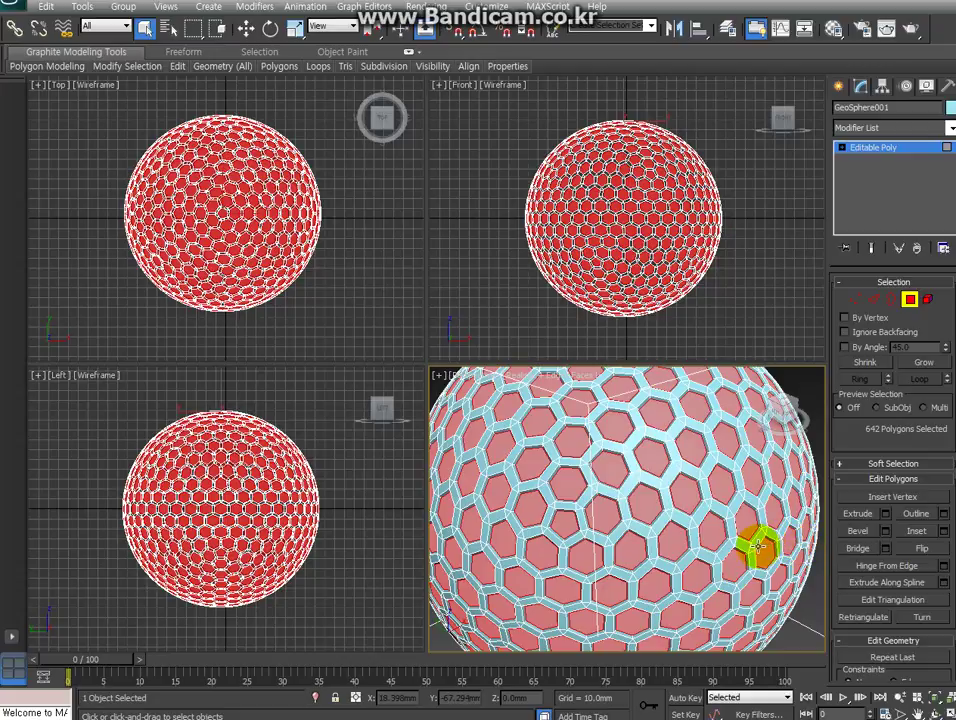
Toggle between Edge and Polygon levels, ending at Edge, and open the Perspective shading menu
click(873, 300)
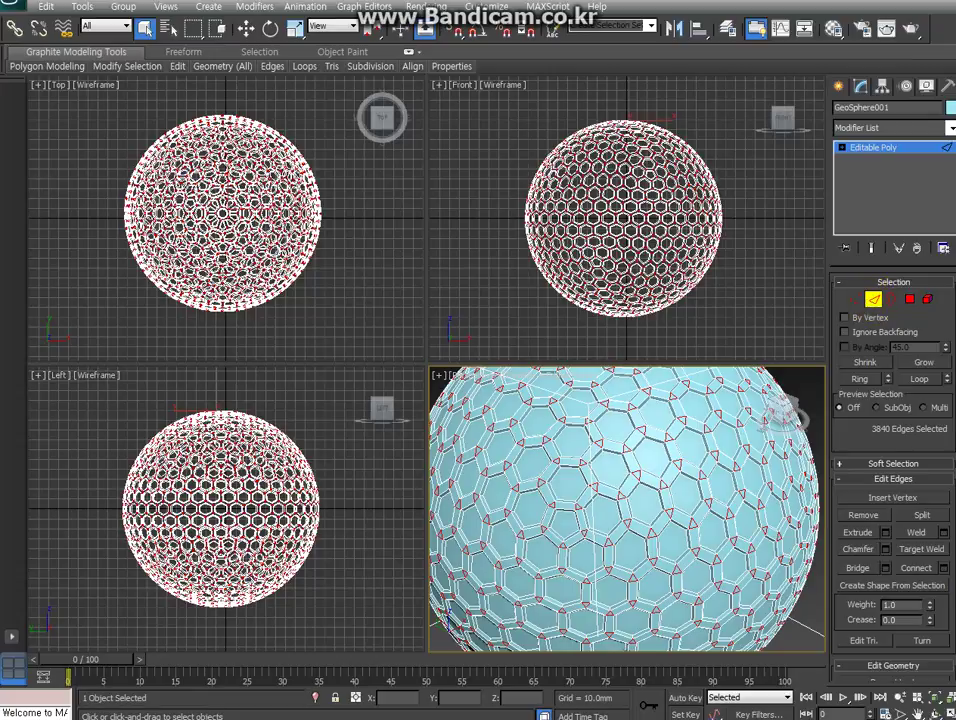
click(914, 300)
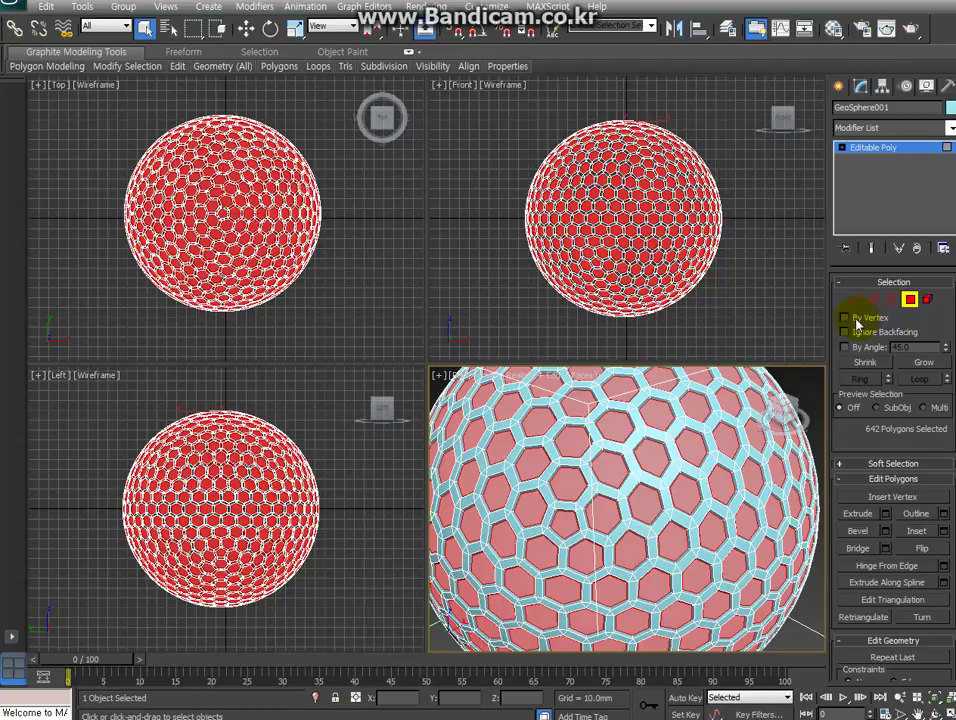
click(877, 299)
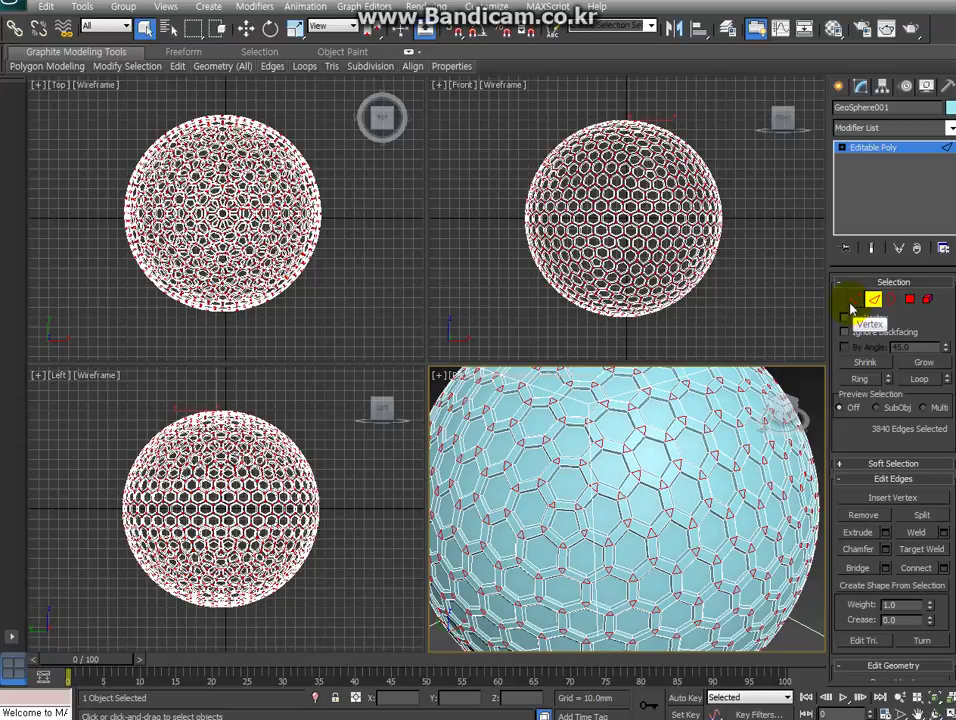
click(506, 379)
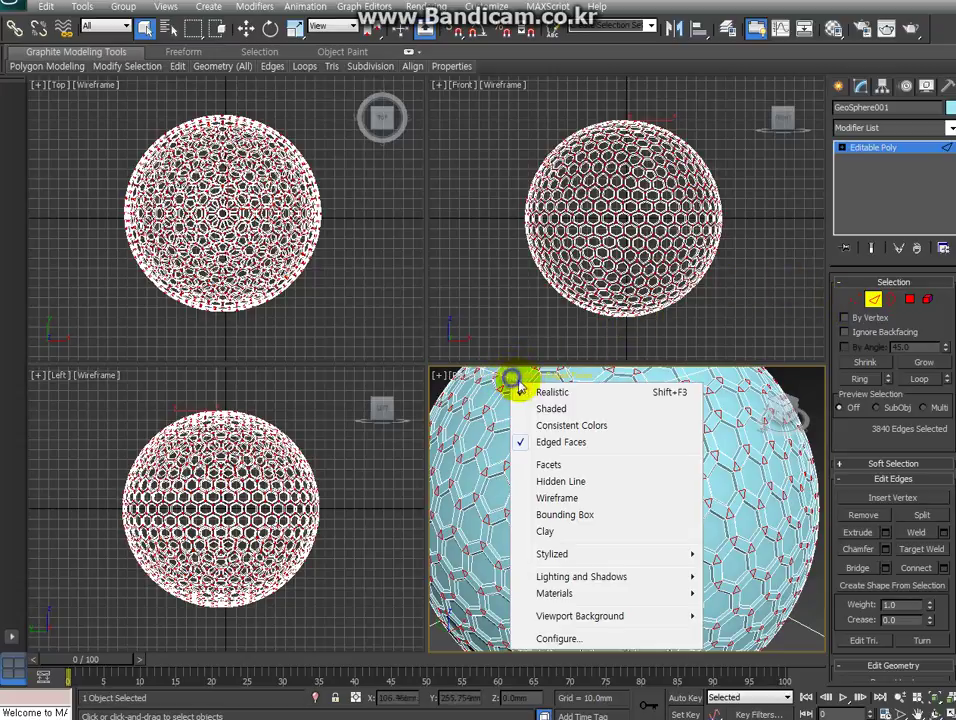
Uncheck Edged Faces in the Perspective shading menu
click(567, 443)
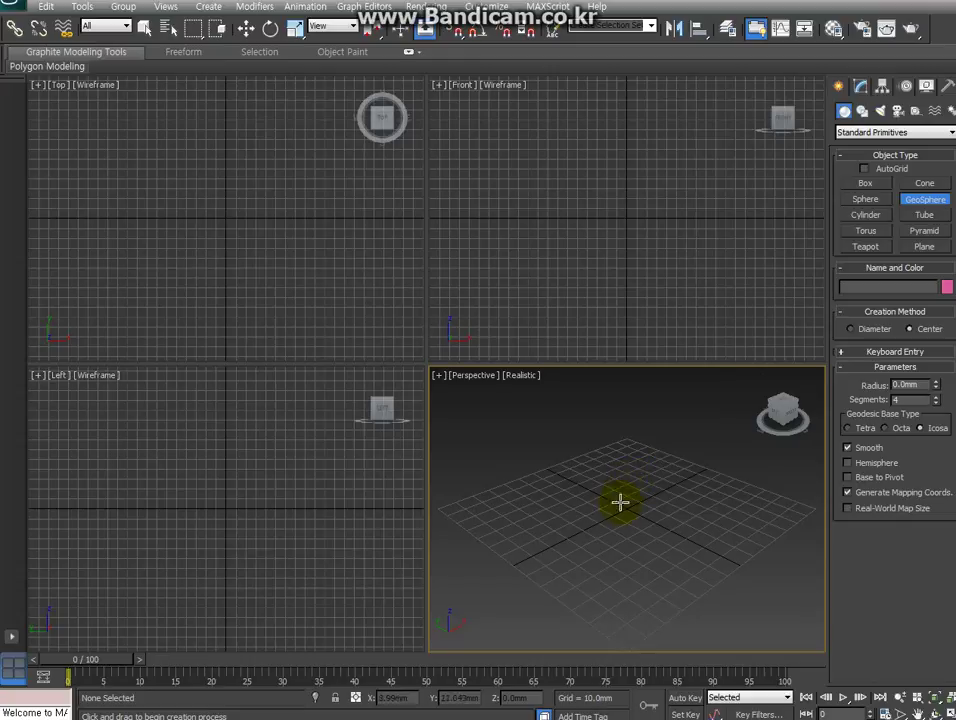
Draw a new GeoSphere with radius 100mm and 8 segments, and enable Edged Faces
drag(619, 502, 624, 552)
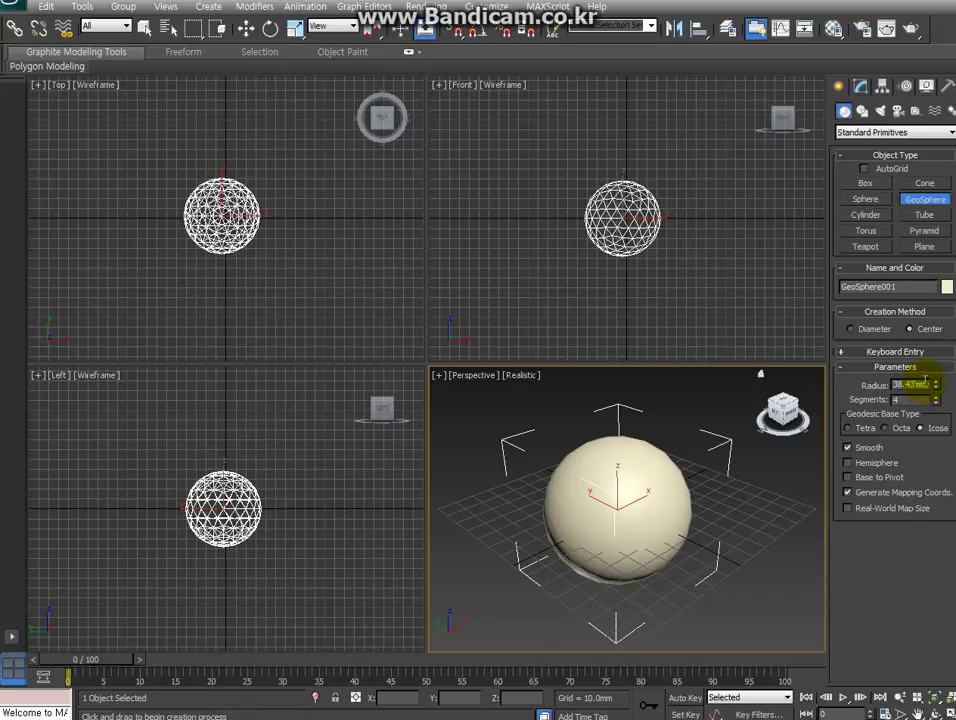
key(BackSpace)
text(100)
key(Return)
double_click(920, 399)
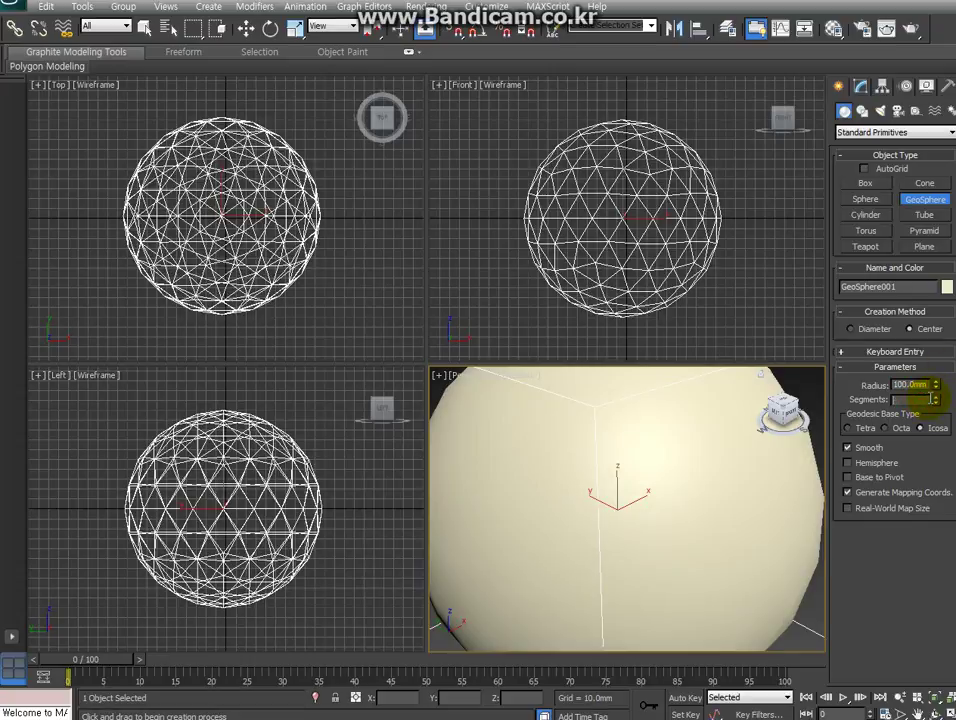
text(8)
key(Return)
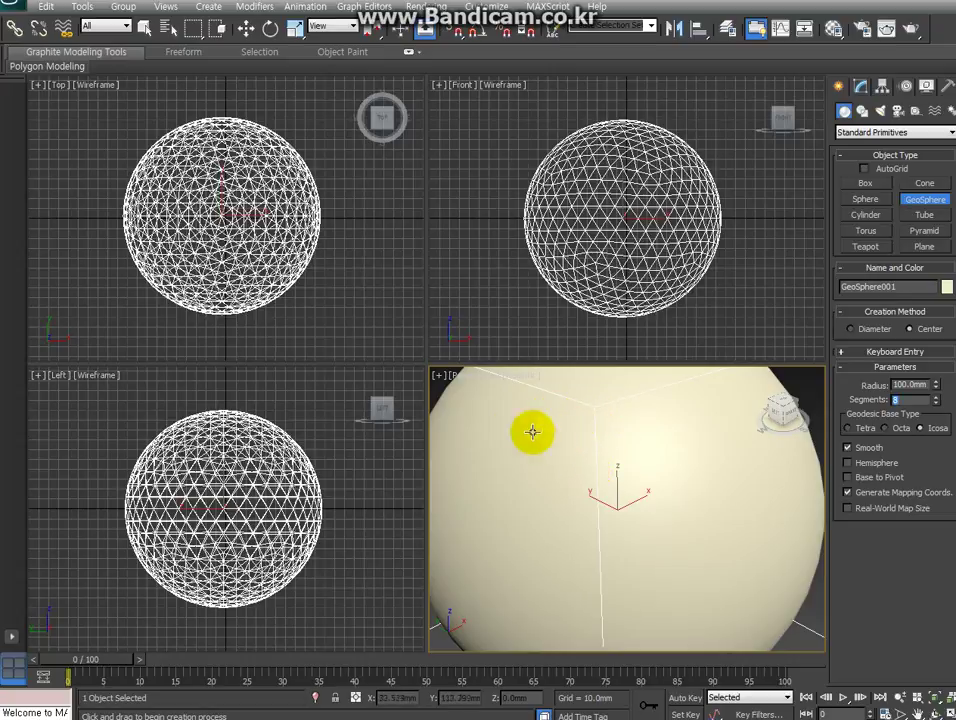
click(521, 378)
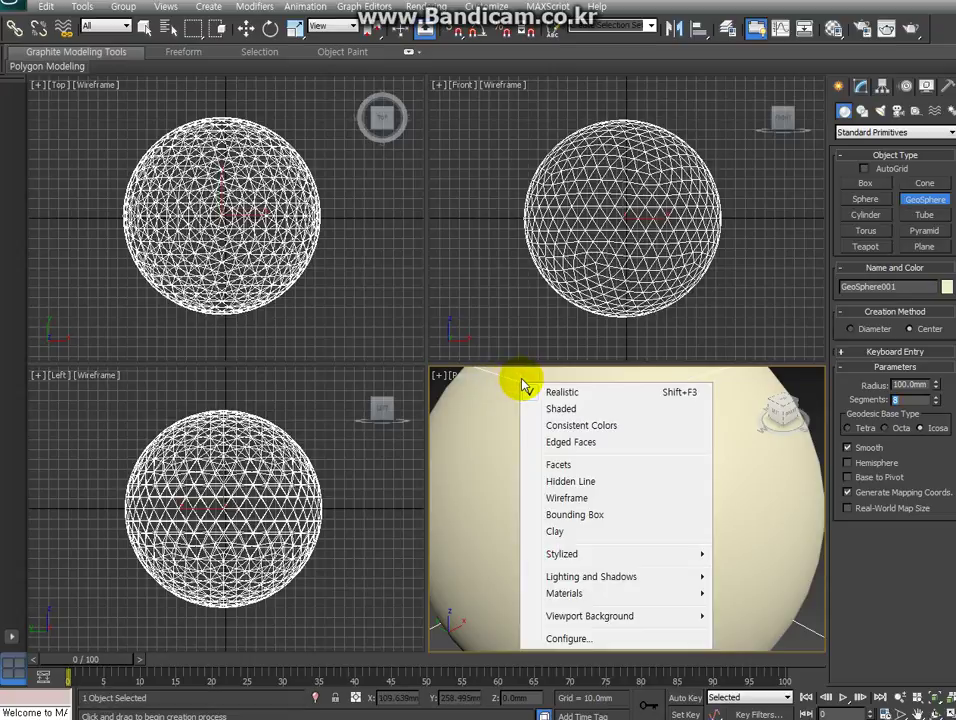
click(576, 442)
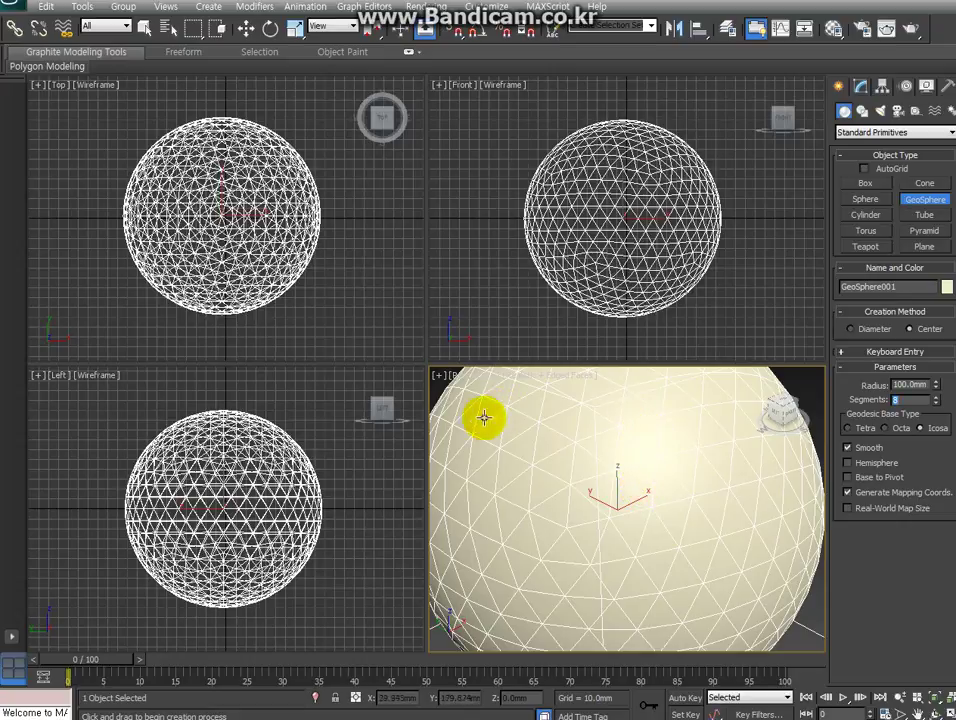
Stop creating GeoSpheres and convert GeoSphere001 to an Editable Poly
right_click(614, 476)
right_click(598, 447)
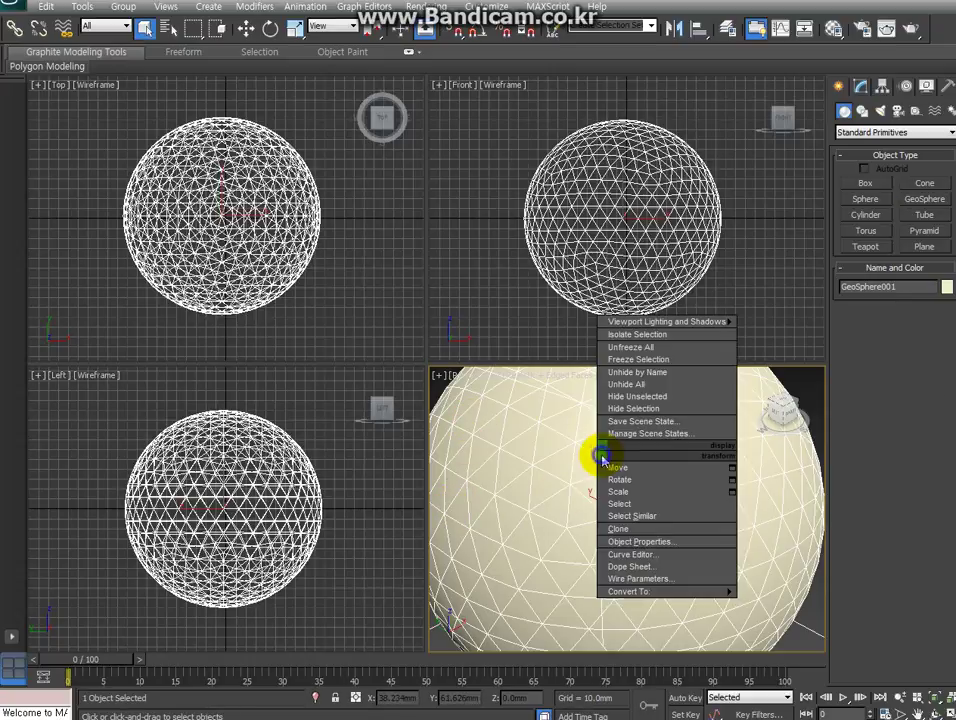
click(760, 602)
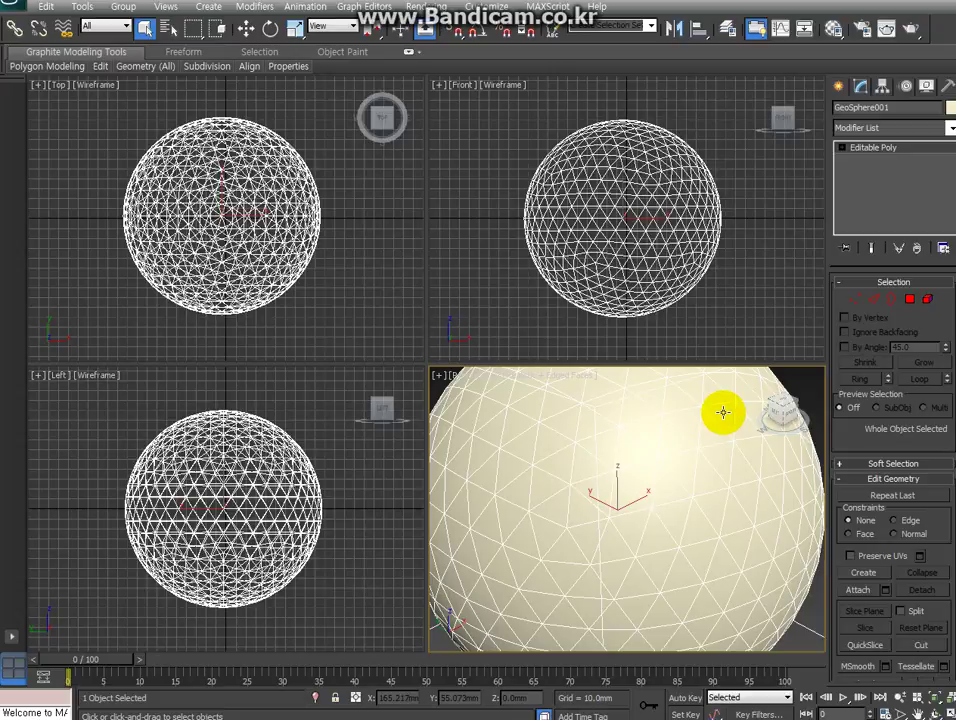
Enter the Edge sub-object level and try picking edges on the sphere
click(874, 301)
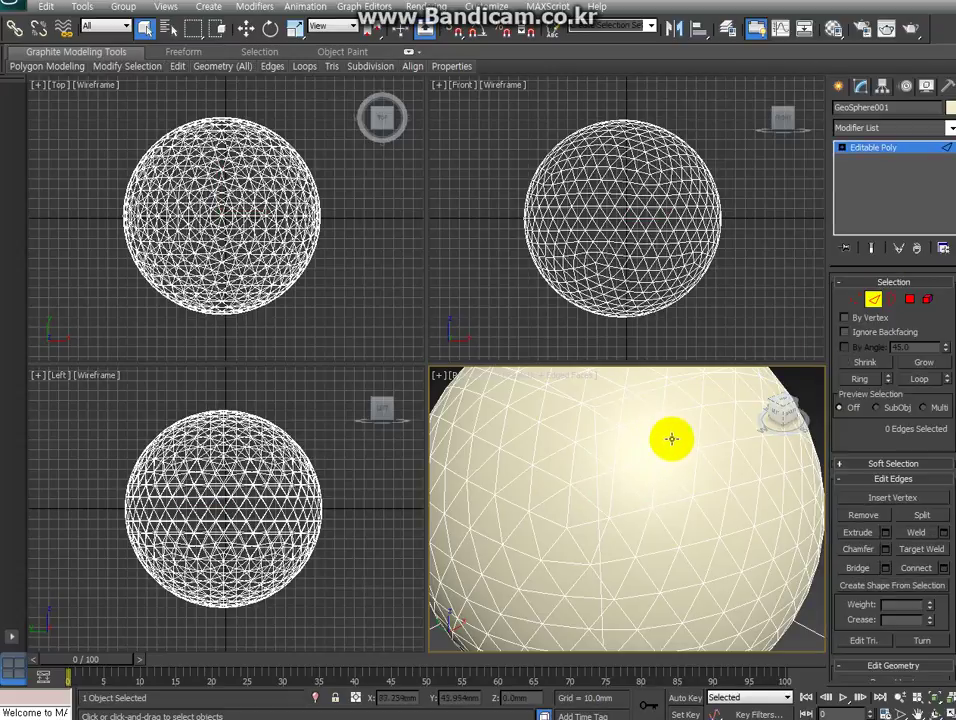
click(572, 405)
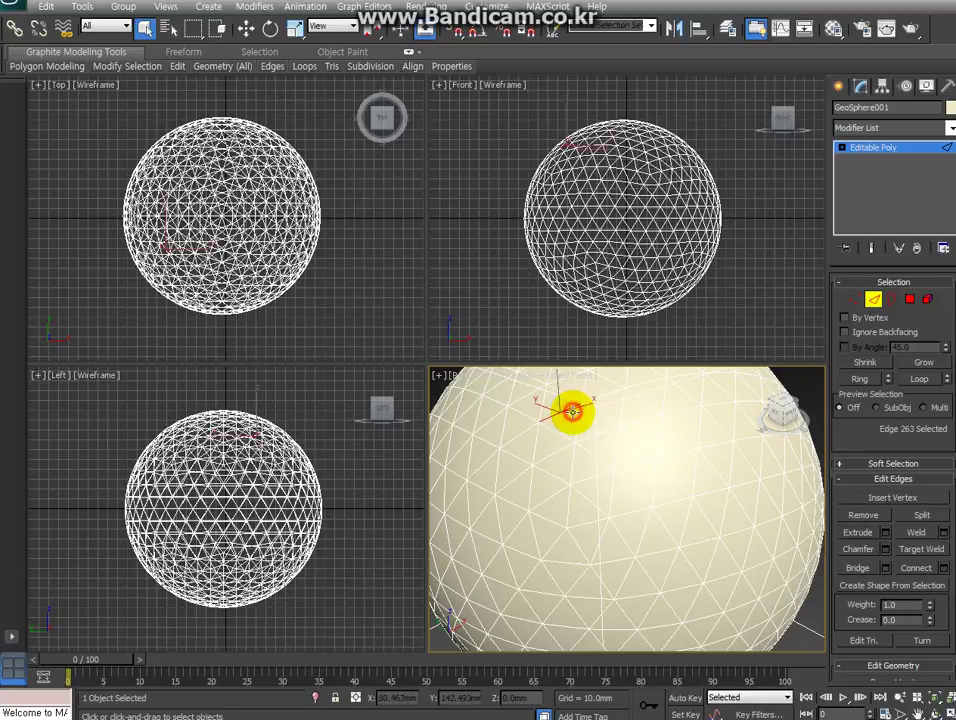
scroll(600, 422, down, 5)
scroll(586, 422, down, 3)
scroll(540, 430, up, 3)
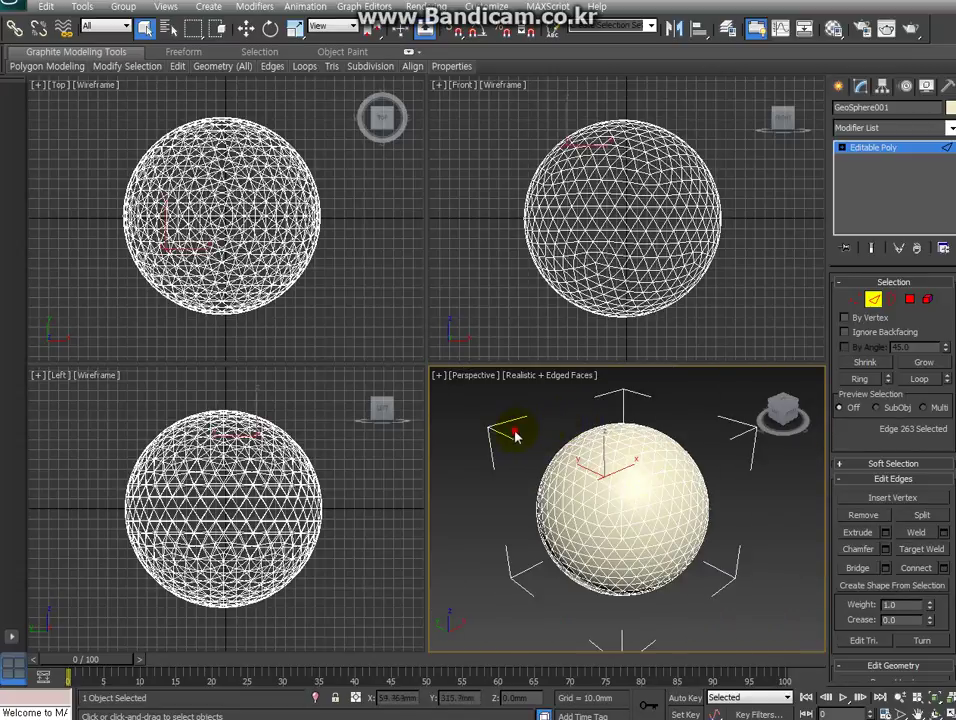
drag(514, 434, 757, 615)
click(728, 580)
Select all 1920 edges of the sphere with Ctrl+A
drag(497, 384, 795, 638)
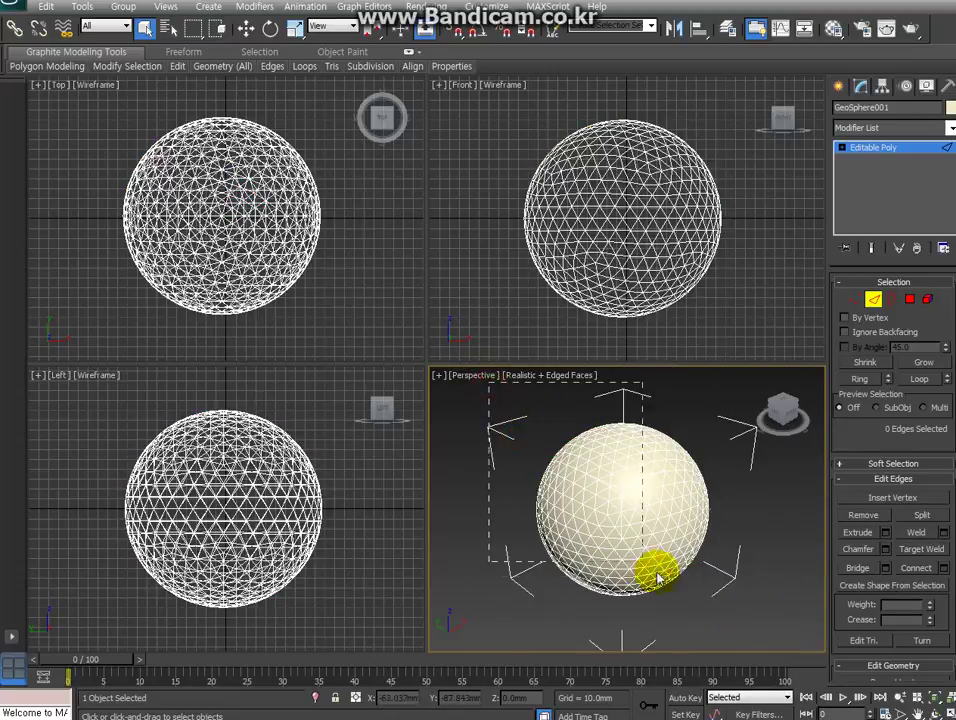
scroll(781, 548, up, 5)
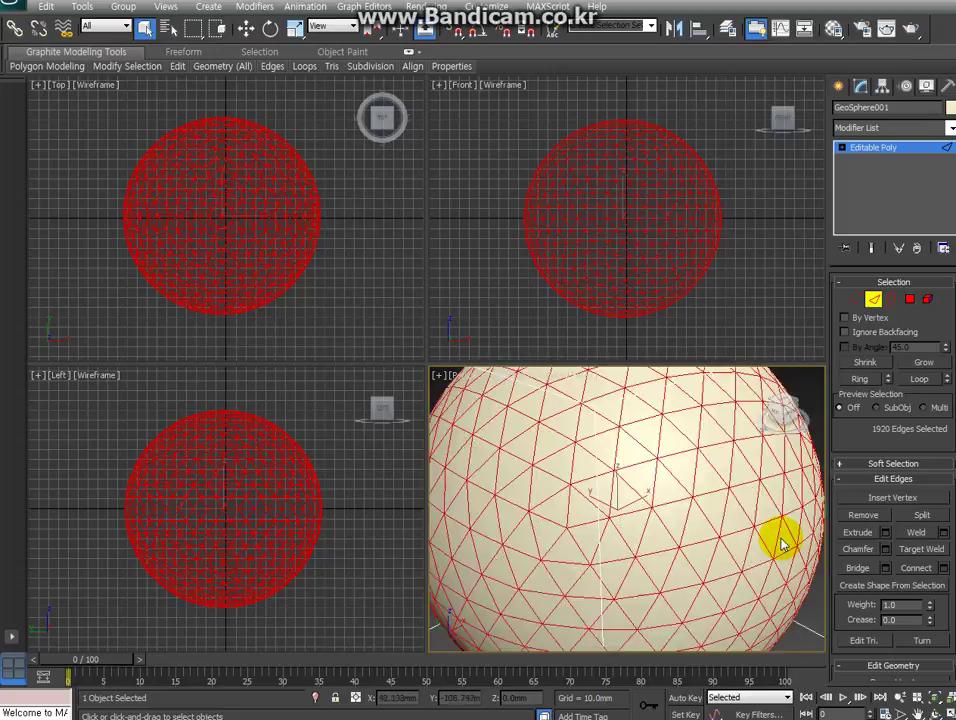
scroll(782, 544, up, 5)
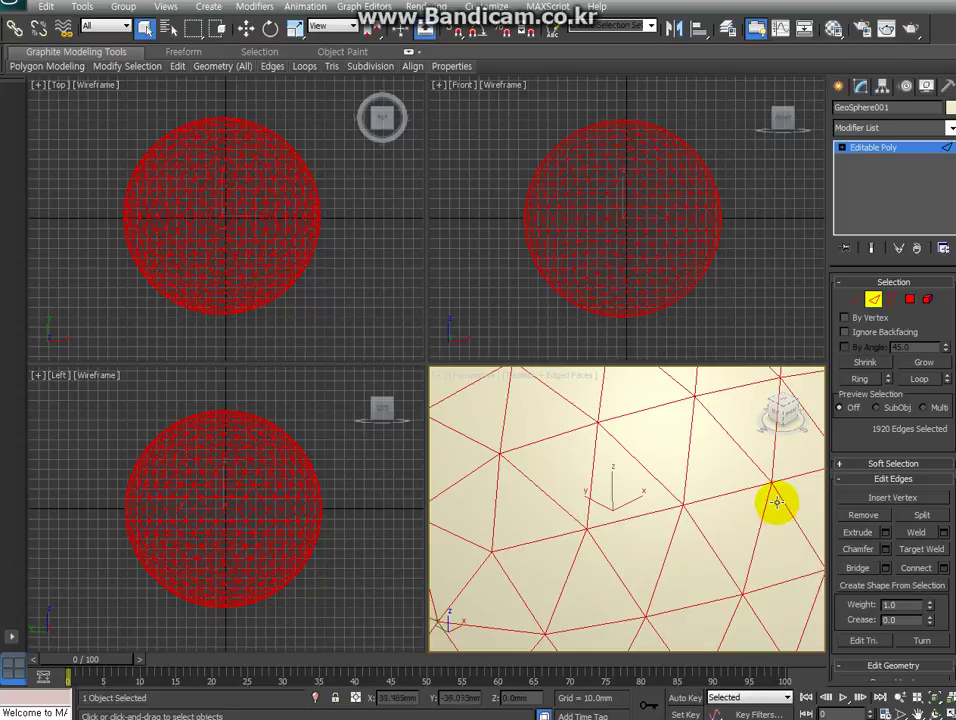
scroll(730, 566, down, 5)
scroll(740, 550, down, 4)
click(783, 563)
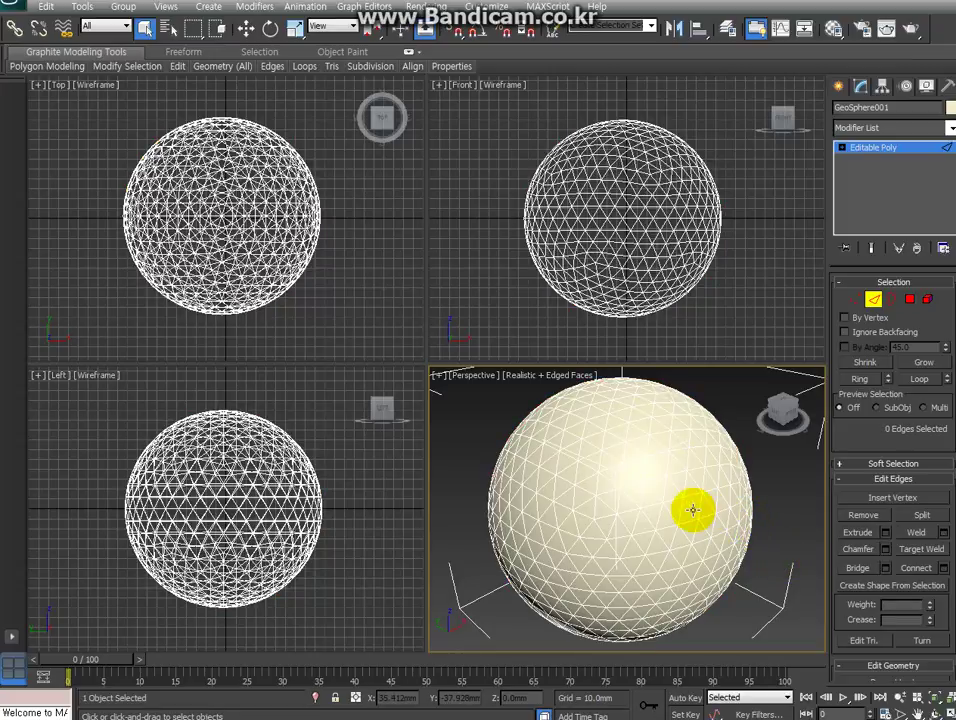
key(ctrl+a)
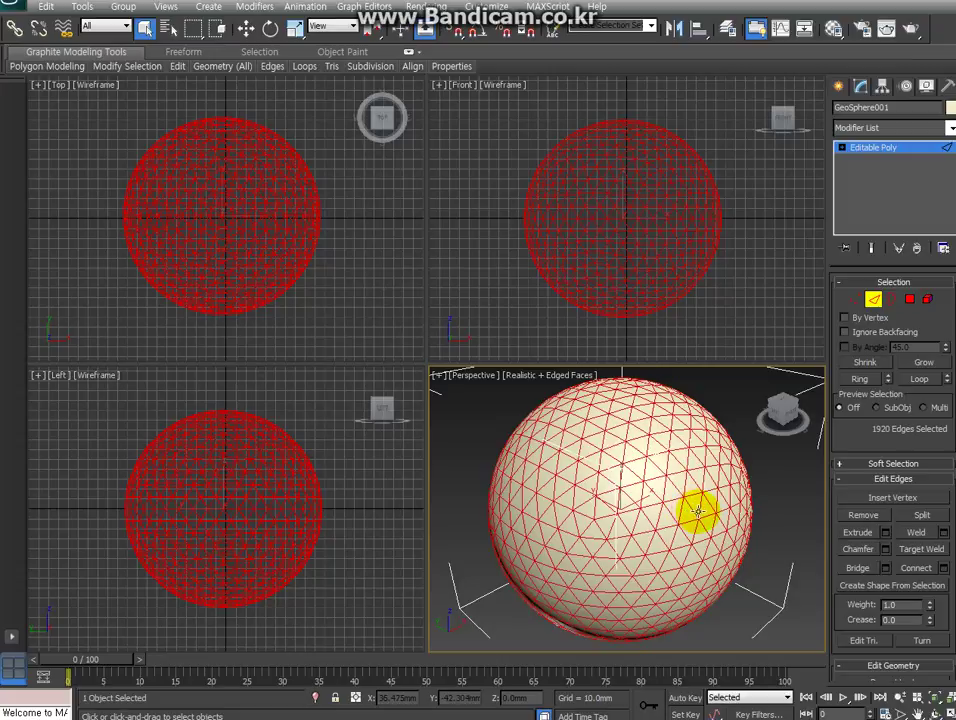
Chamfer all selected edges by 3,5mm, giving hexagonal cells with 3840 edges
click(886, 549)
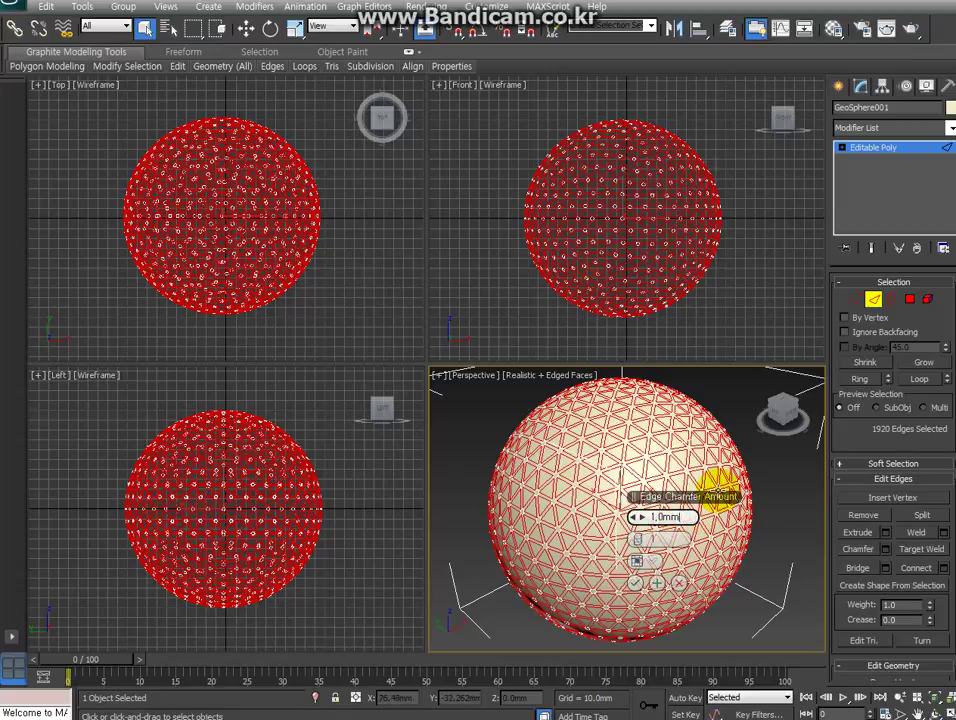
key(BackSpace)
key(BackSpace)
key(BackSpace)
key(BackSpace)
text(,5)
key(Return)
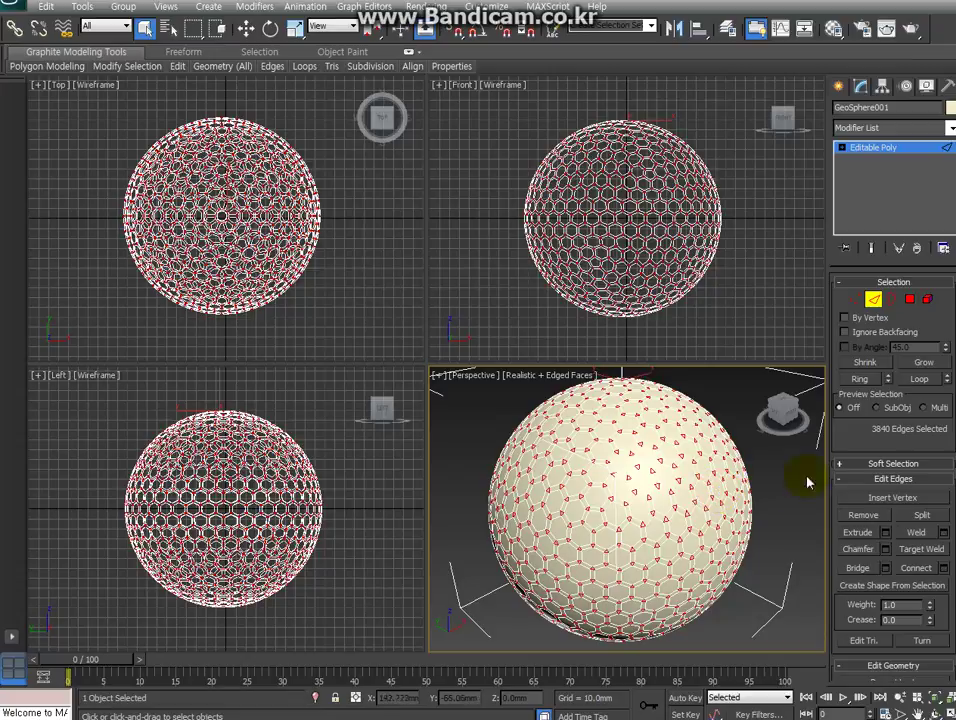
Invert to the 642 hexagon polygons and bevel them inward: height -0.8mm, outline -0.8mm
click(911, 302)
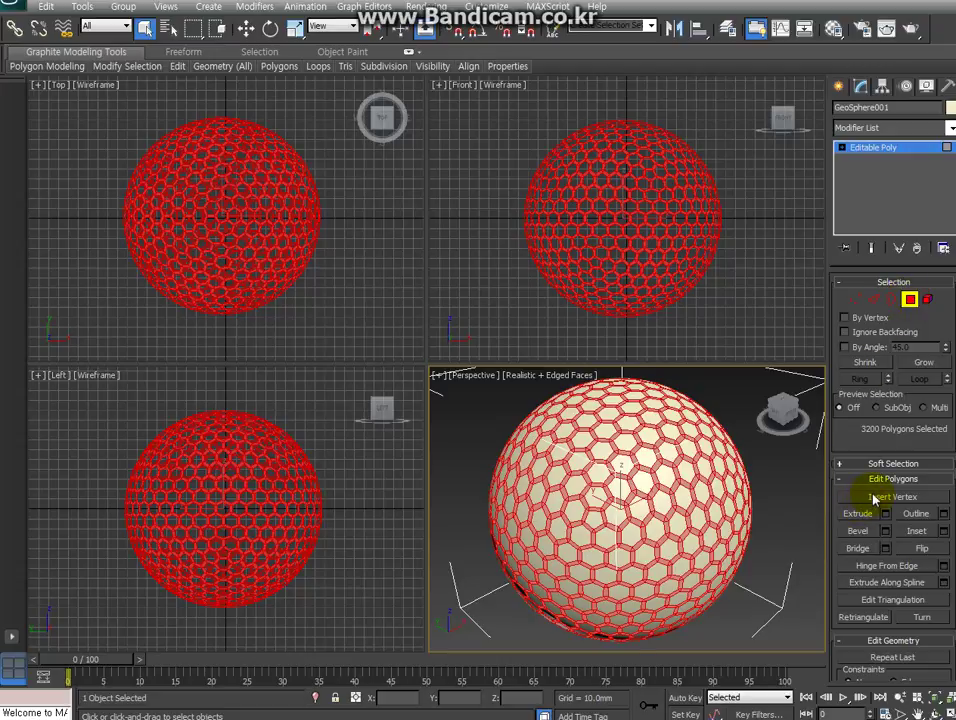
key(ctrl+i)
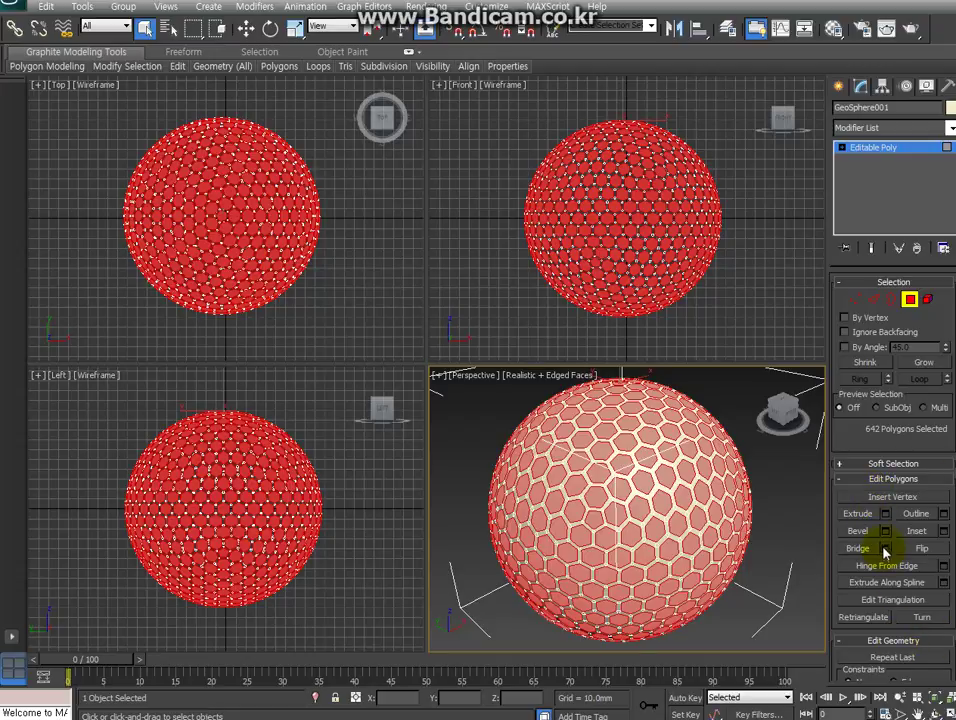
click(885, 537)
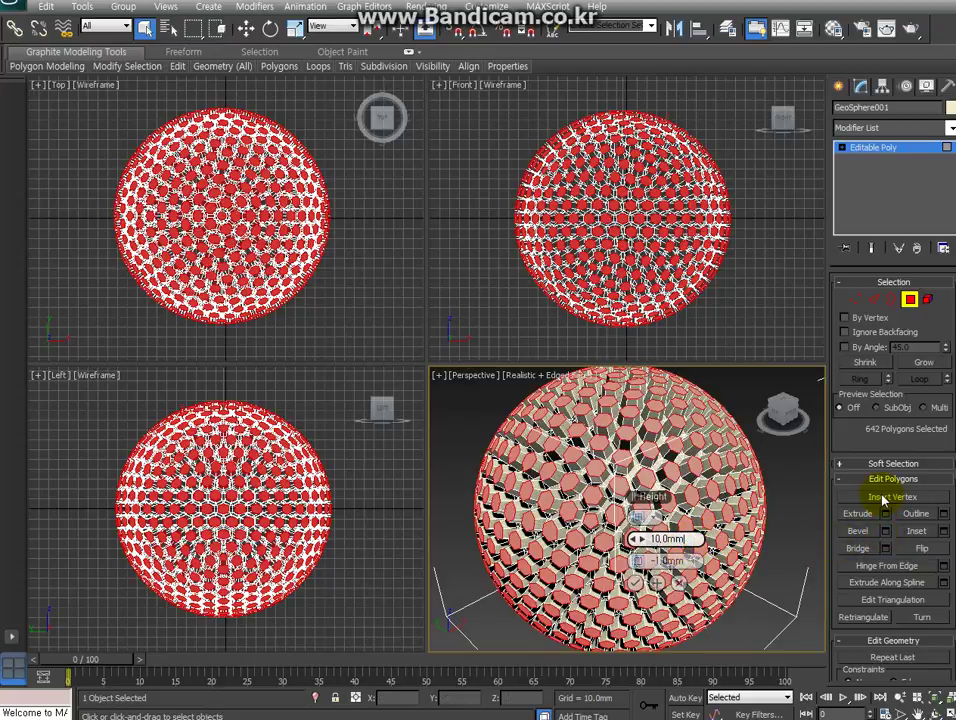
key(BackSpace)
key(BackSpace)
key(BackSpace)
text(-)
text(0.8)
click(690, 561)
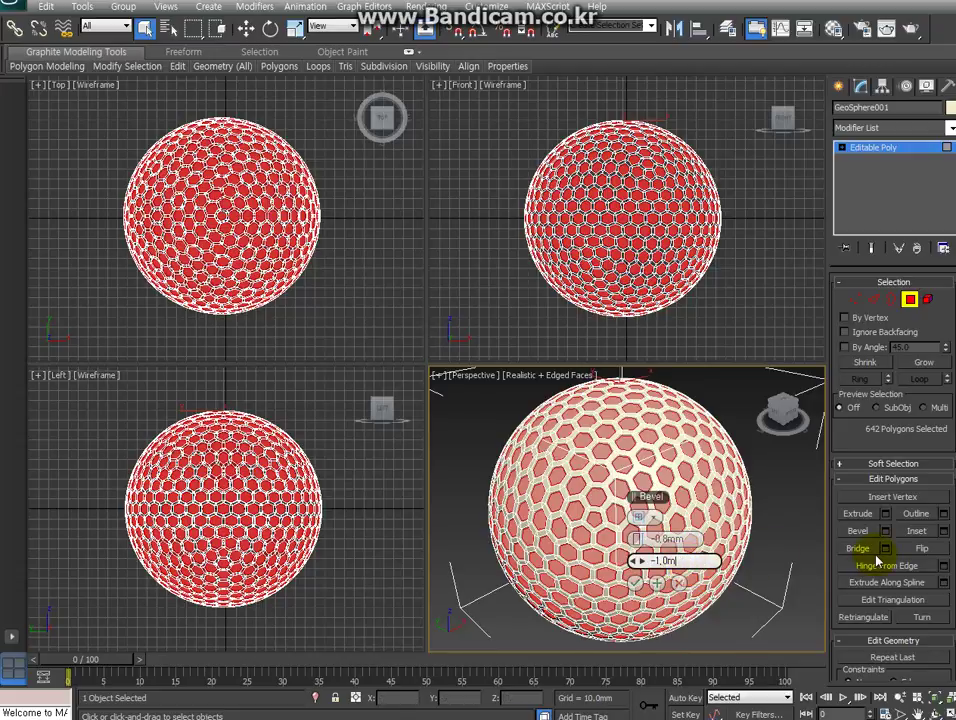
key(BackSpace)
key(BackSpace)
key(BackSpace)
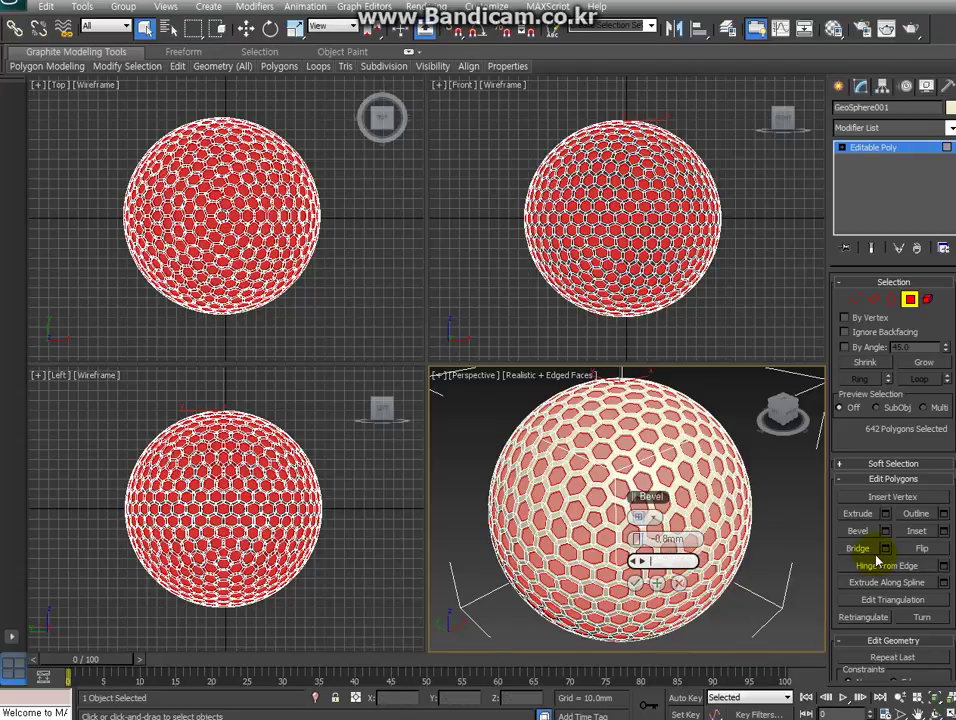
text(-.)
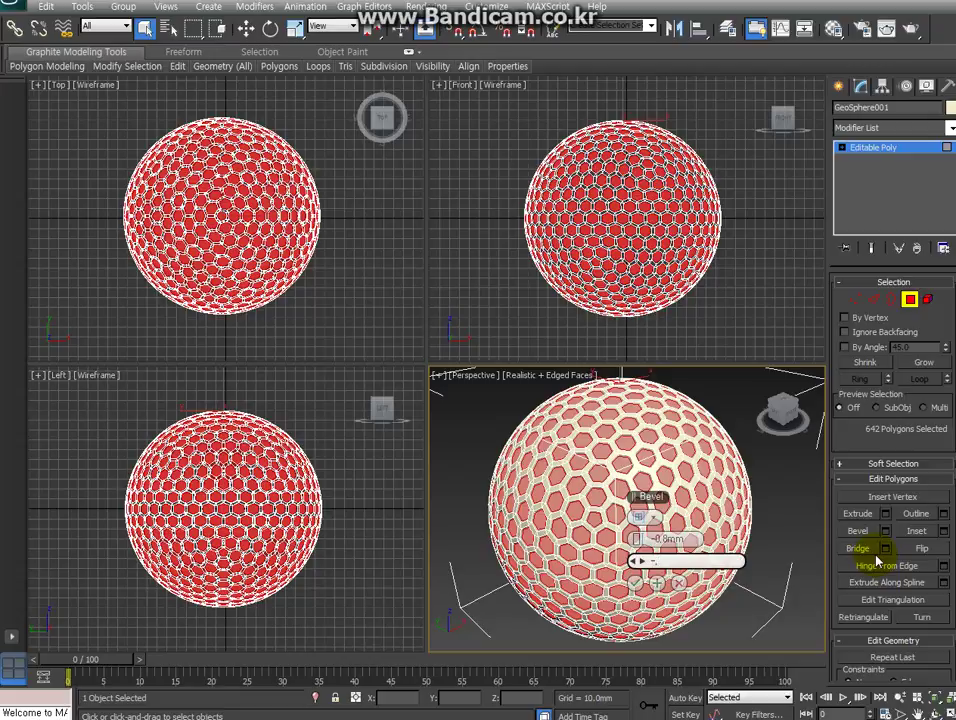
key(BackSpace)
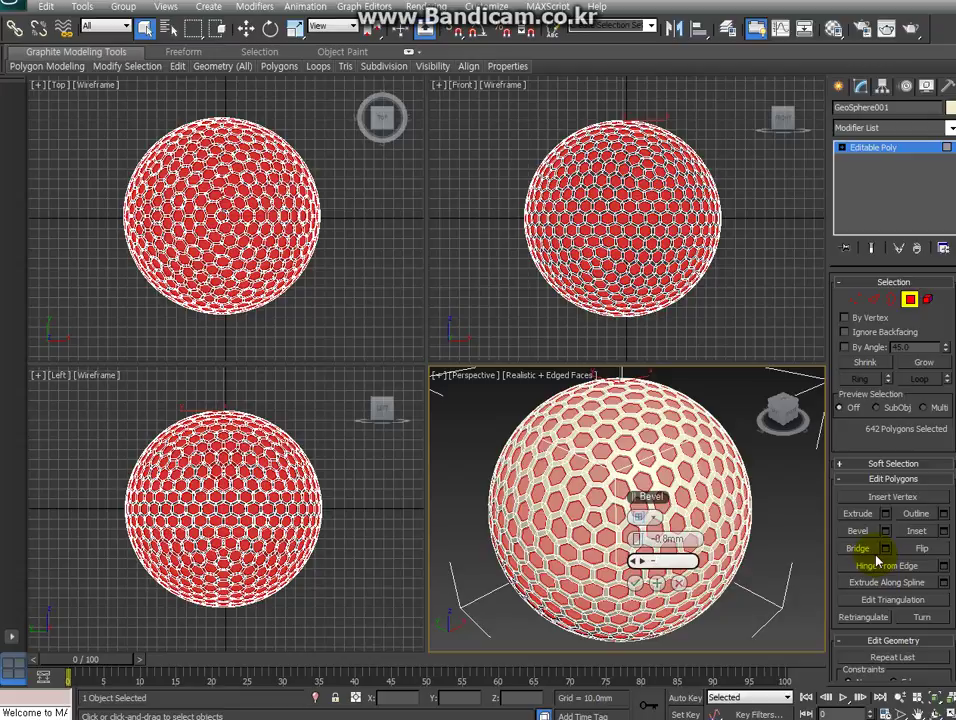
text(0)
text(.8mm)
key(Return)
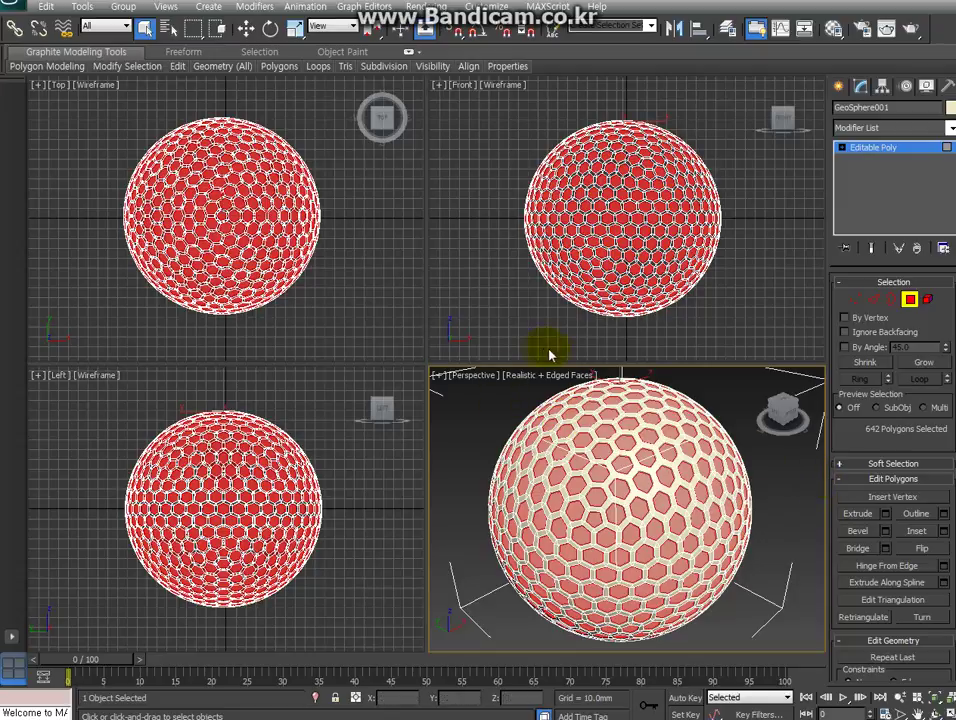
Turn off Edged Faces in the Perspective view and add a TurboSmooth modifier
click(565, 378)
click(602, 443)
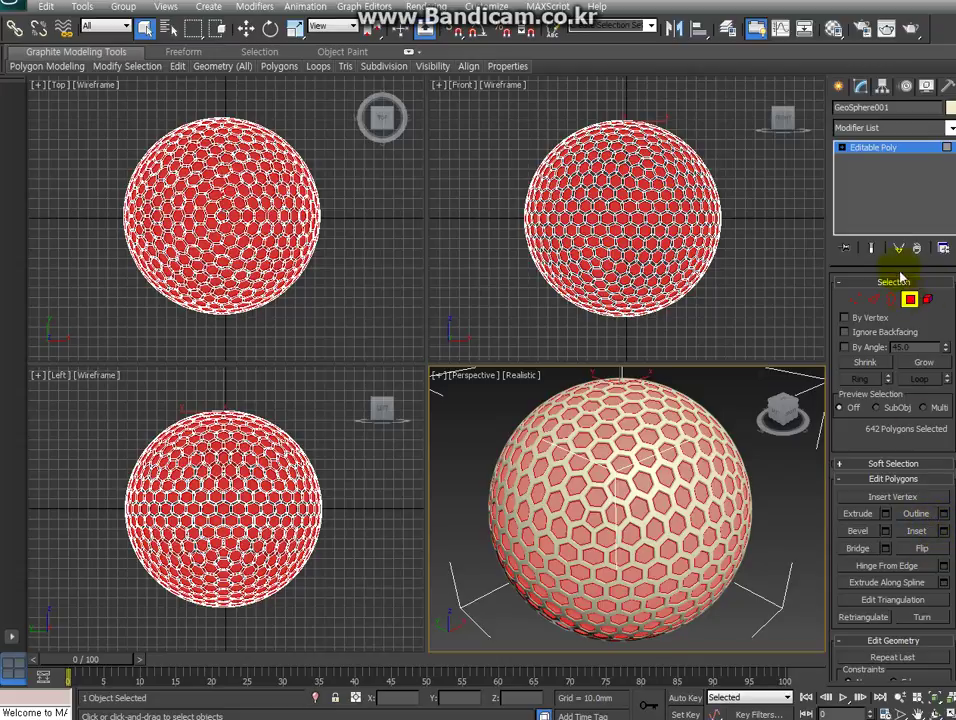
click(884, 130)
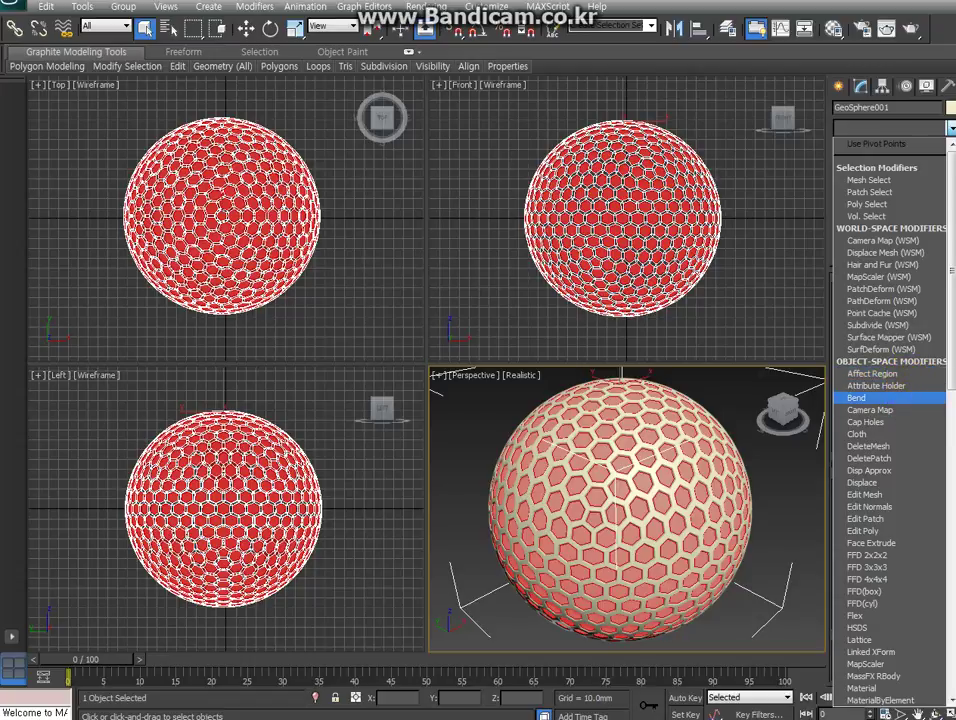
scroll(898, 497, down, 4)
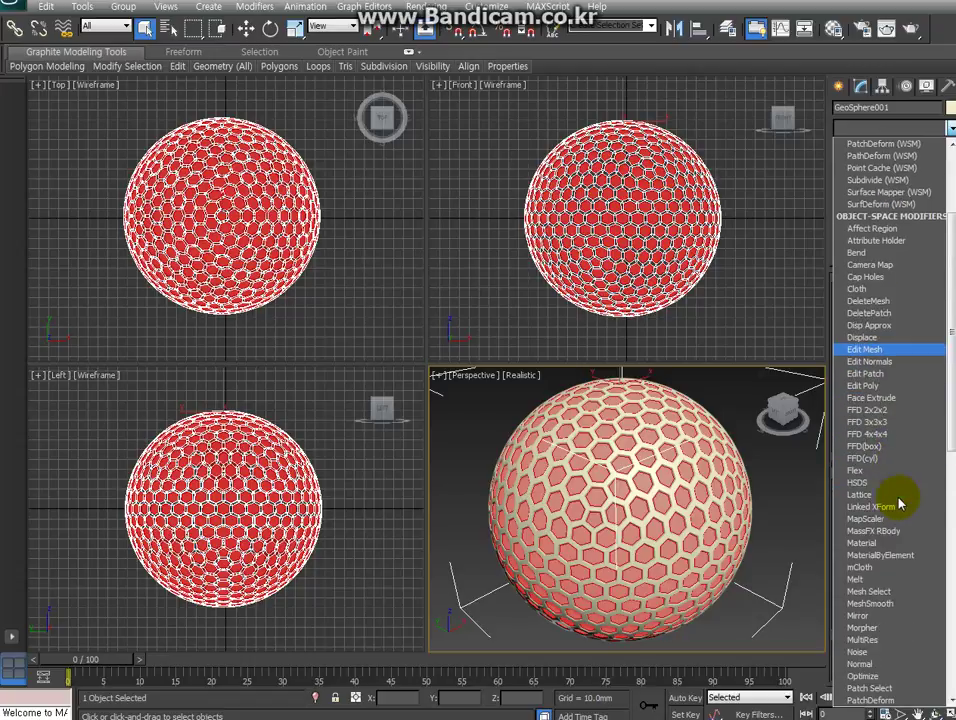
scroll(898, 503, down, 1)
scroll(860, 484, down, 3)
scroll(864, 487, down, 1)
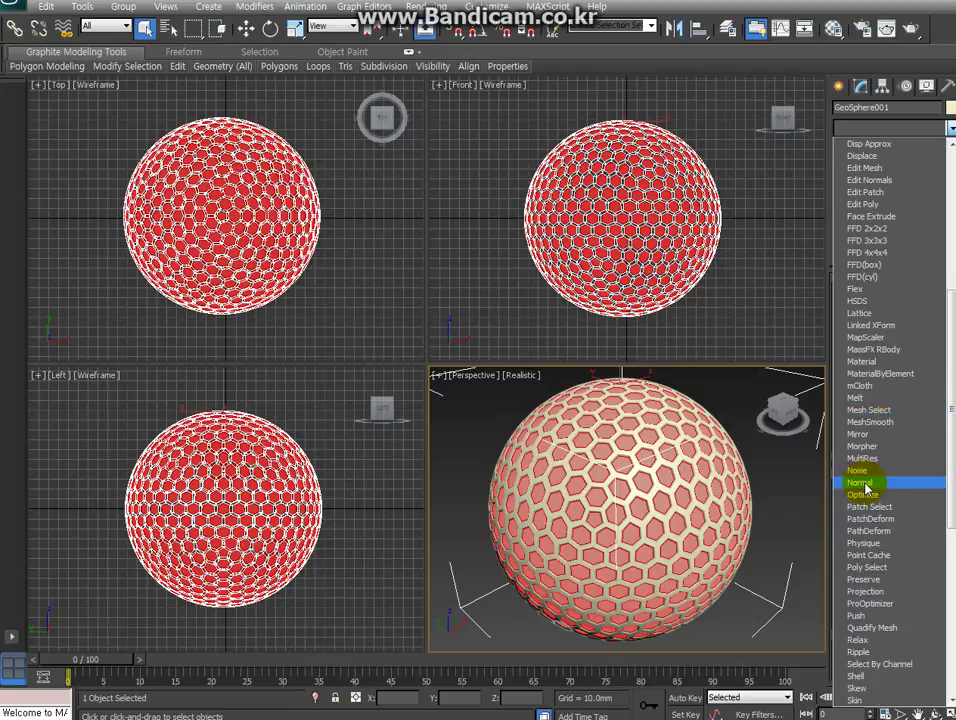
scroll(868, 488, down, 2)
scroll(850, 445, up, 3)
scroll(835, 415, up, 2)
scroll(833, 423, up, 3)
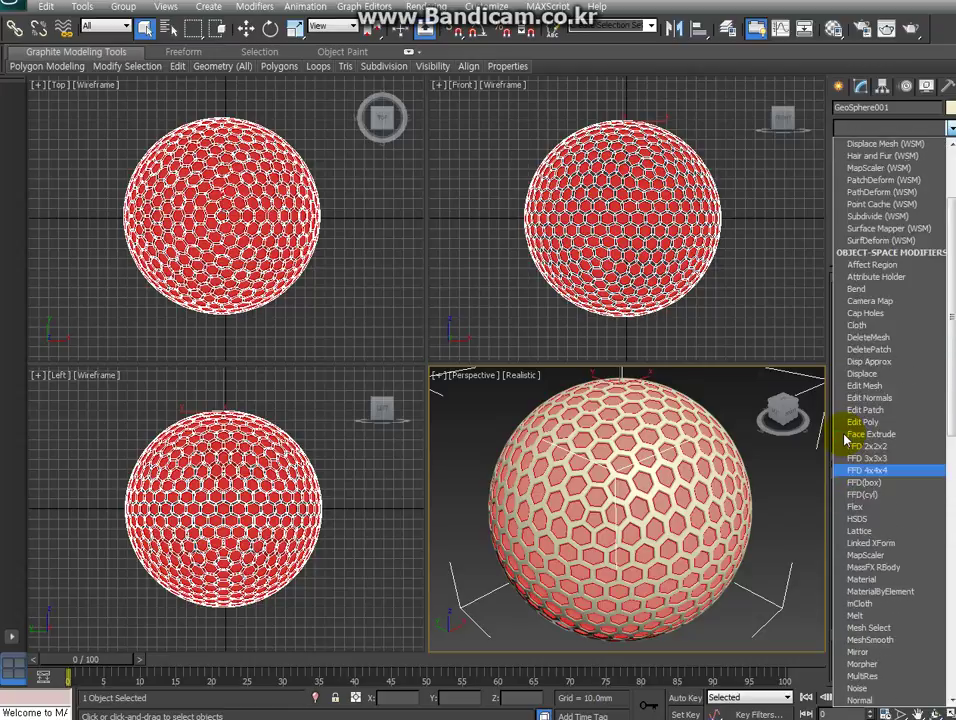
scroll(840, 430, up, 3)
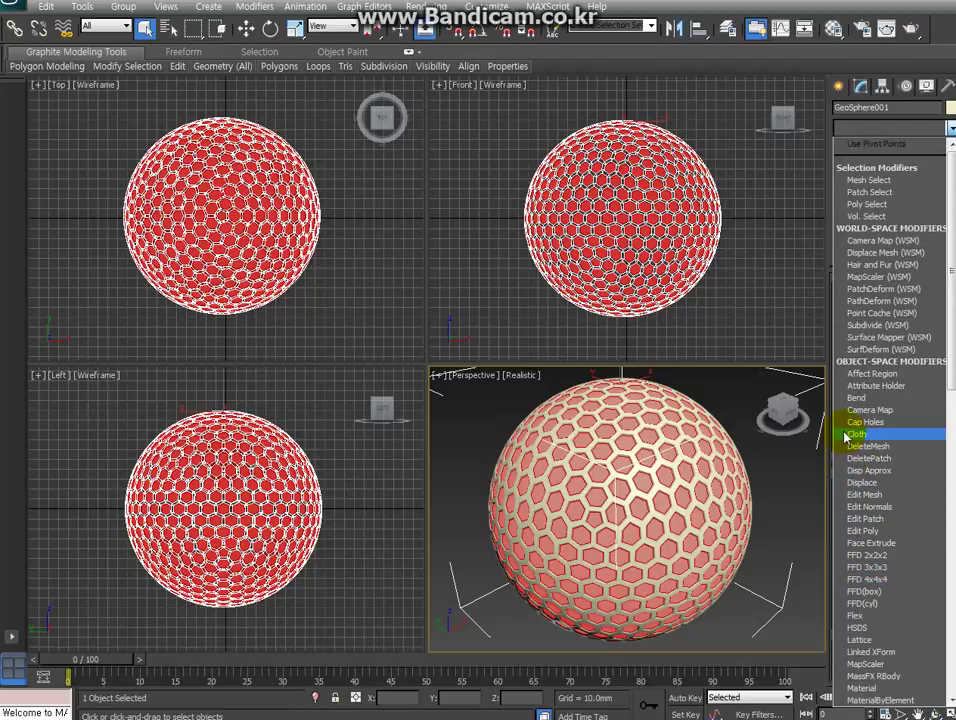
scroll(880, 480, down, 2)
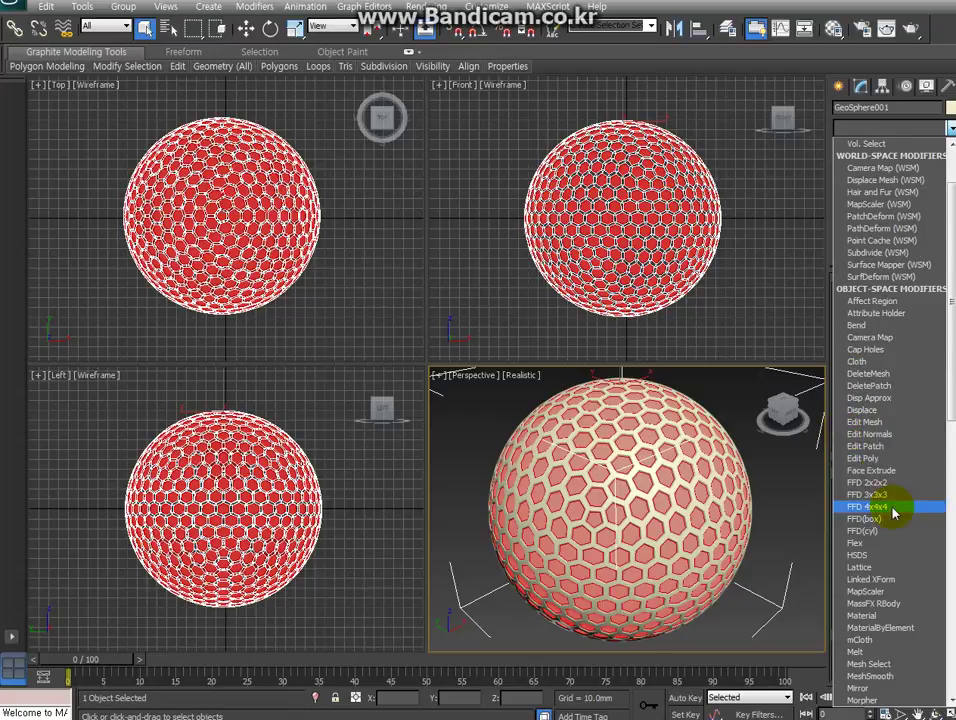
scroll(896, 540, down, 1)
scroll(888, 543, down, 2)
scroll(890, 510, down, 2)
scroll(895, 512, down, 4)
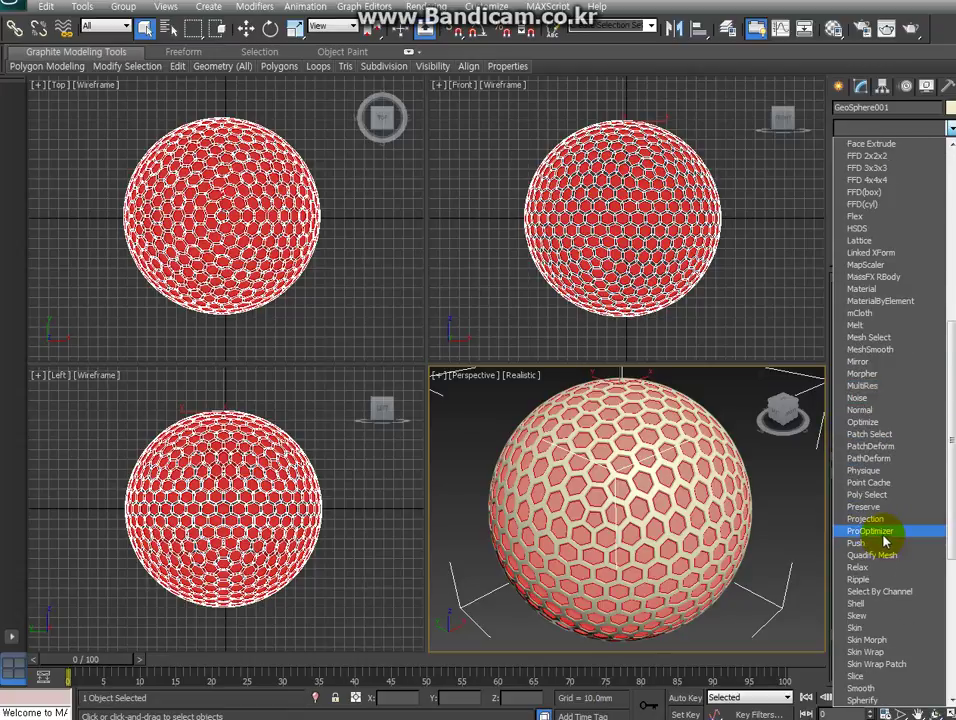
scroll(890, 515, down, 2)
scroll(892, 380, down, 2)
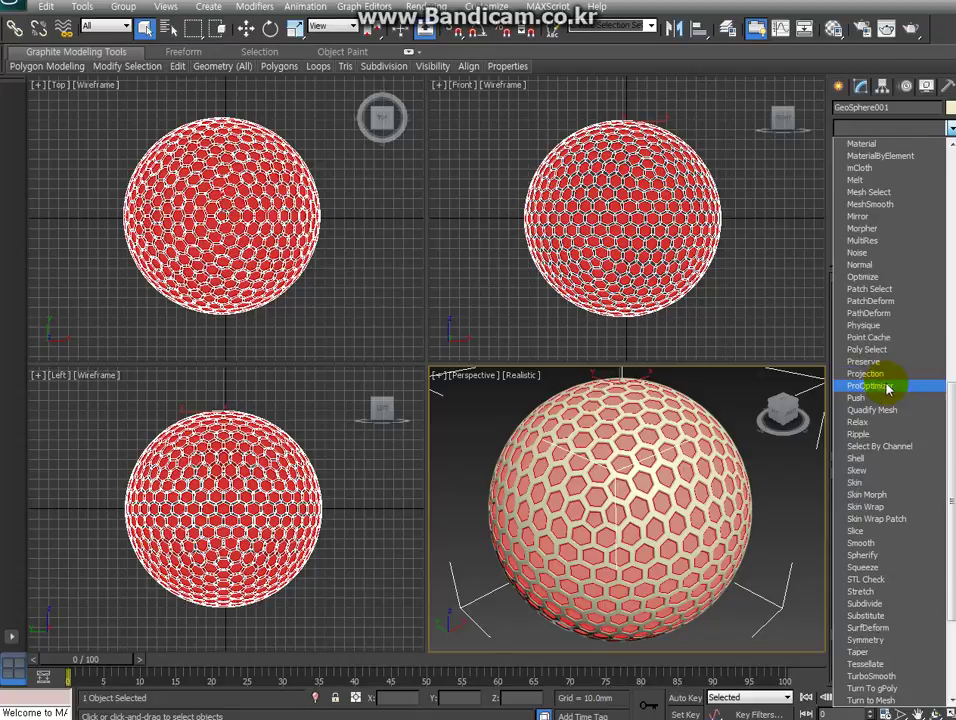
scroll(892, 420, down, 1)
scroll(885, 460, down, 2)
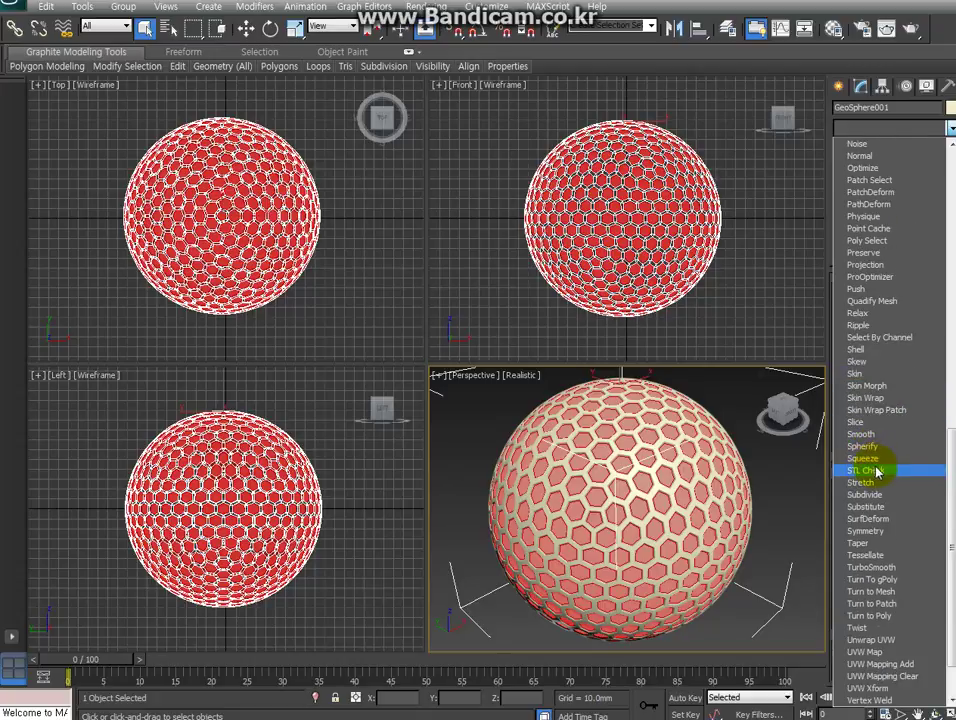
click(904, 572)
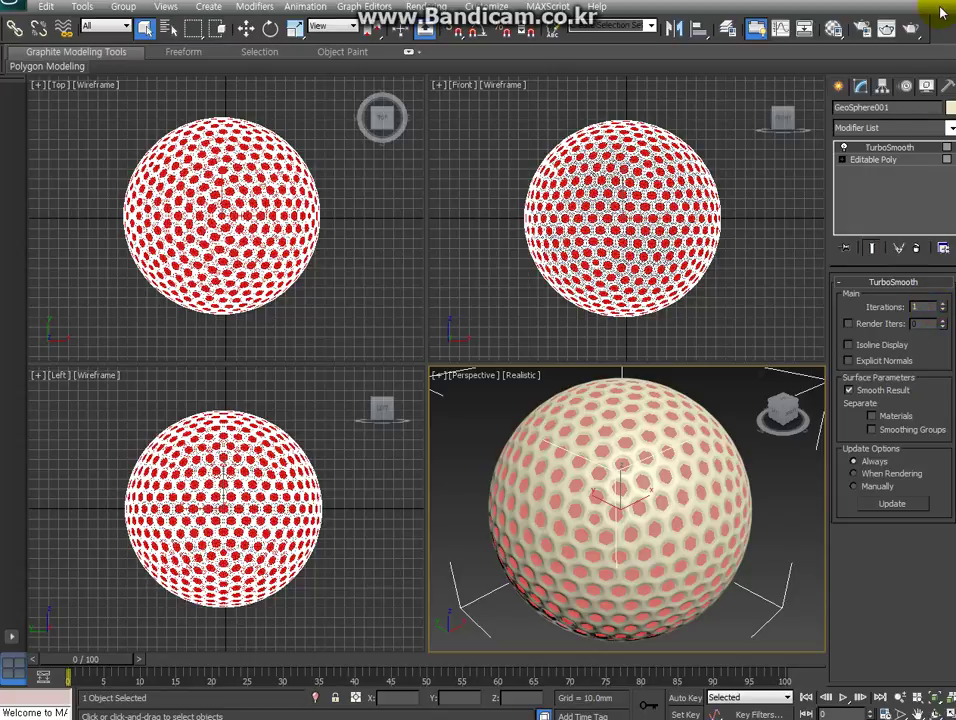
Set TurboSmooth Iterations to 2 and deselect the finished golf ball
key(BackSpace)
text(2)
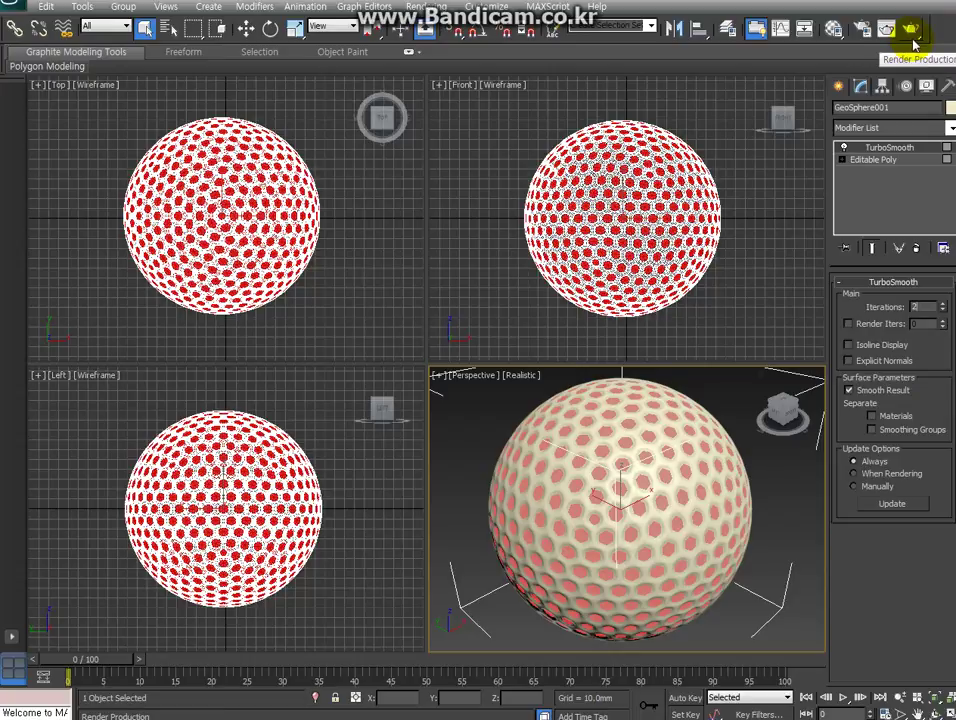
click(913, 44)
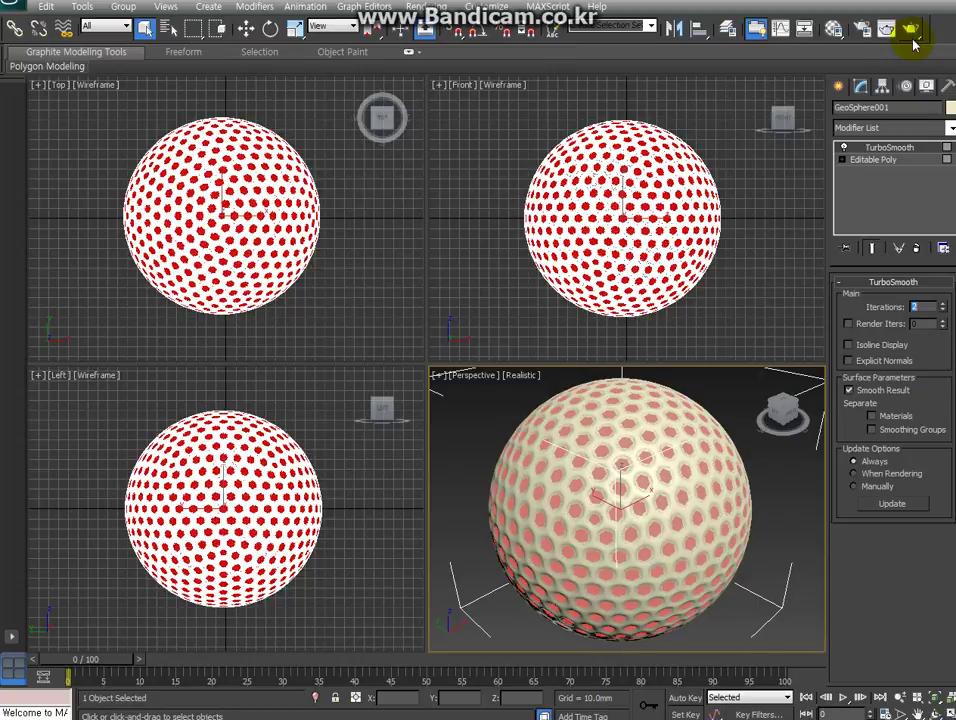
click(731, 411)
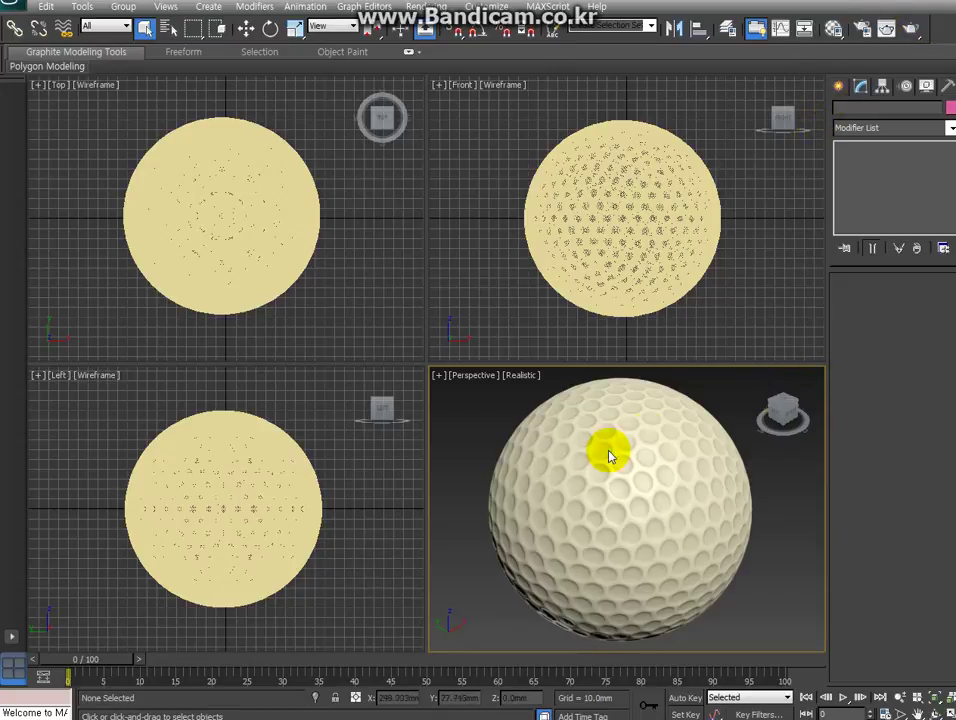
click(777, 419)
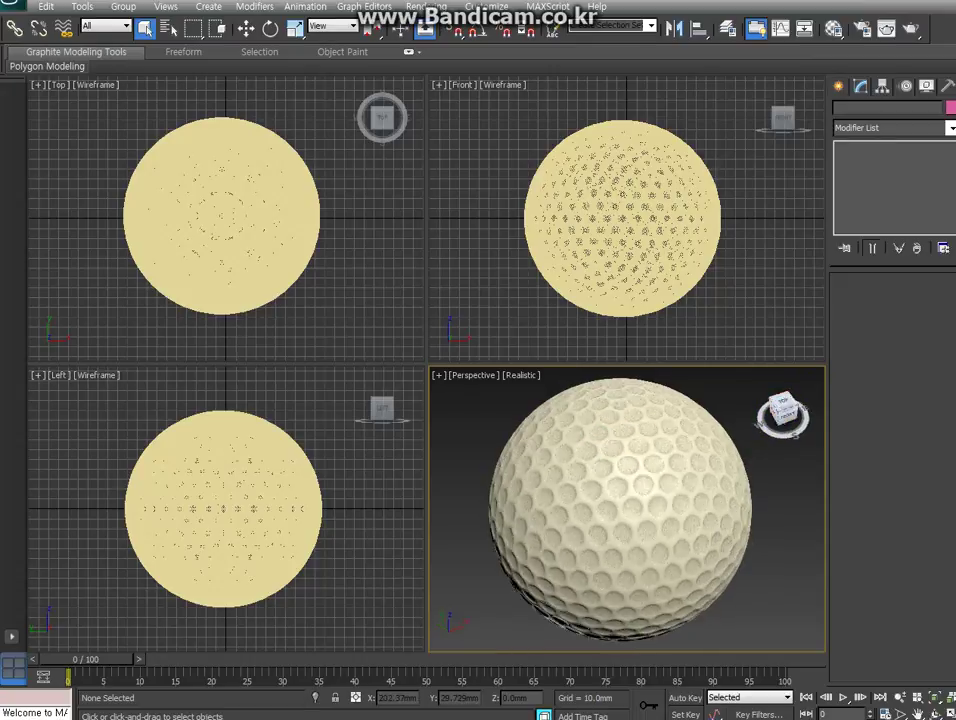
drag(780, 410, 787, 393)
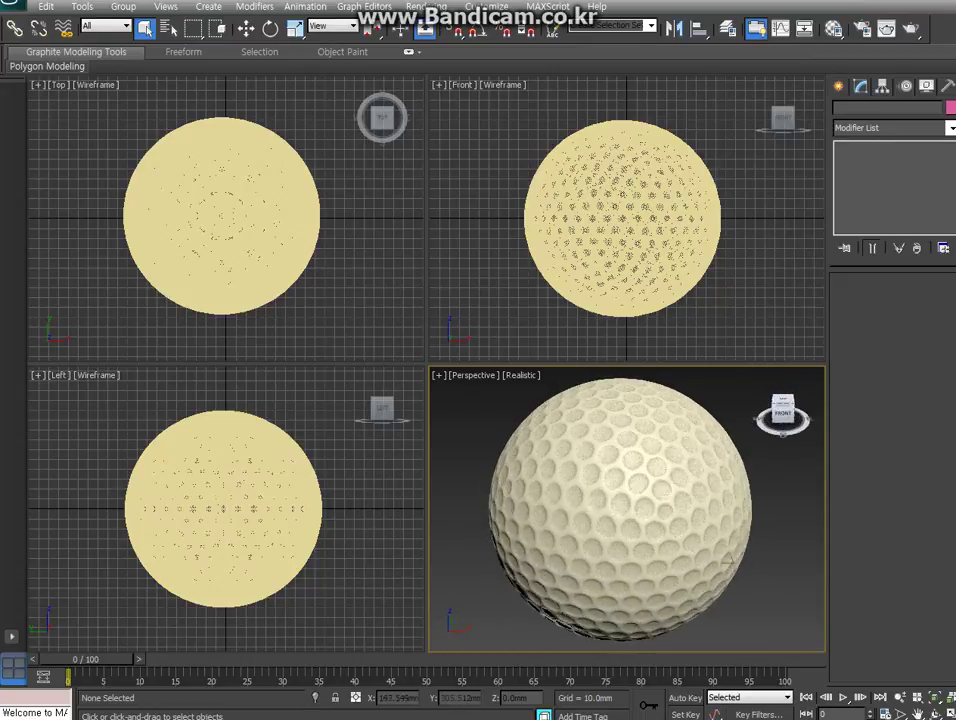